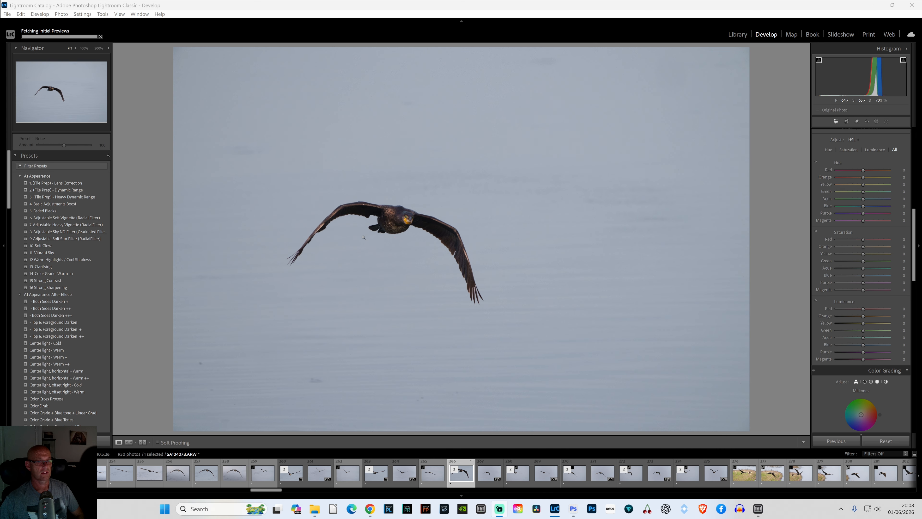
Step: Examine the flying bird's head and plumage close up in the raw photo SA104073.ARW
{"action": "left_click", "coordinate": [396, 233]}
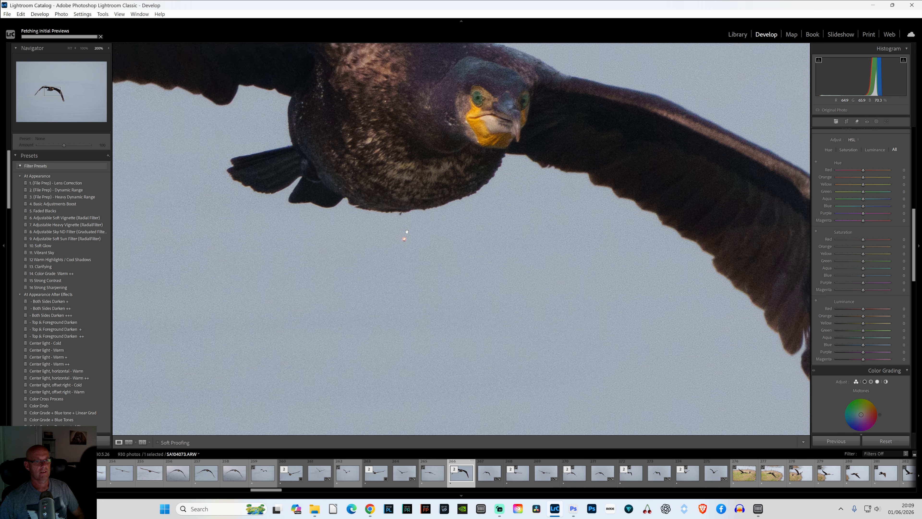
{"action": "left_click_drag", "start_coordinate": [406, 231], "coordinate": [404, 264]}
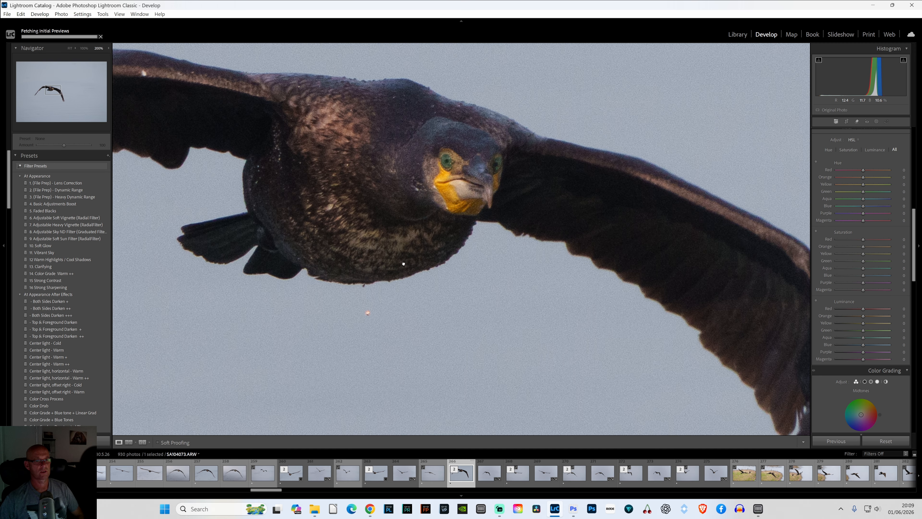
{"action": "left_click_drag", "start_coordinate": [412, 233], "coordinate": [359, 230]}
{"action": "left_click", "coordinate": [382, 250]}
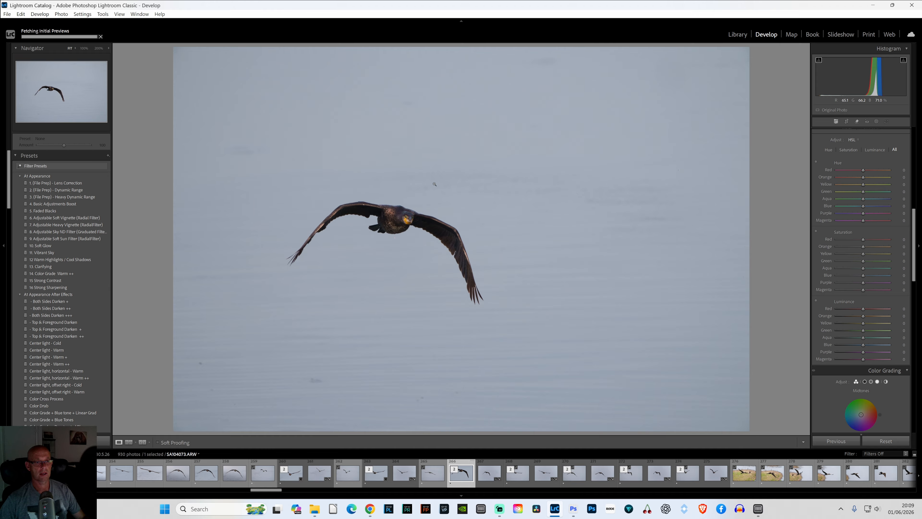
Step: Review the Detail settings and the DxO PureRAW 6 export presets available for the raw photo
{"action": "scroll", "coordinate": [844, 221], "scroll_direction": "down", "scroll_amount": 10}
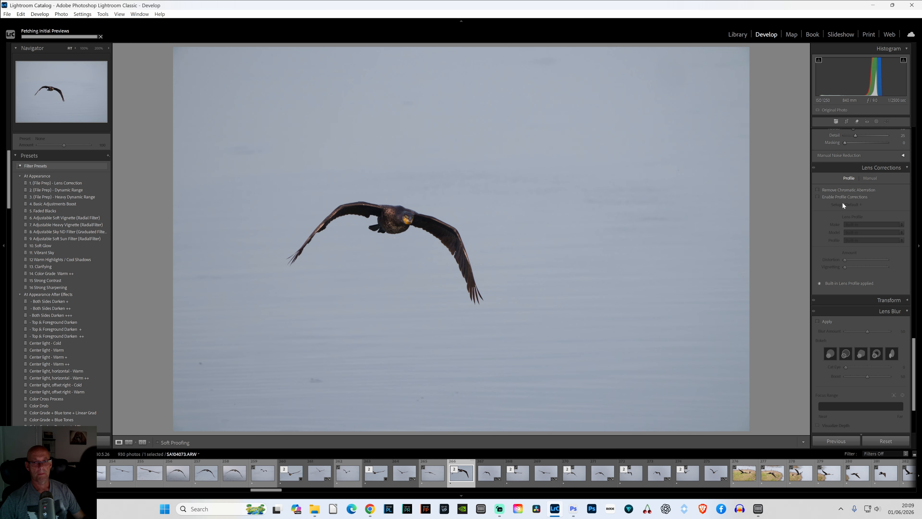
{"action": "scroll", "coordinate": [842, 204], "scroll_direction": "up", "scroll_amount": 4}
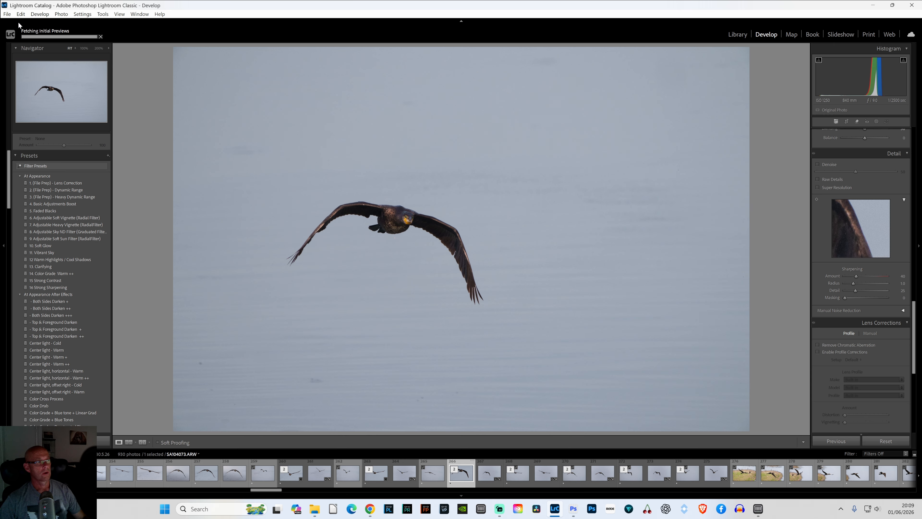
{"action": "left_click", "coordinate": [21, 15]}
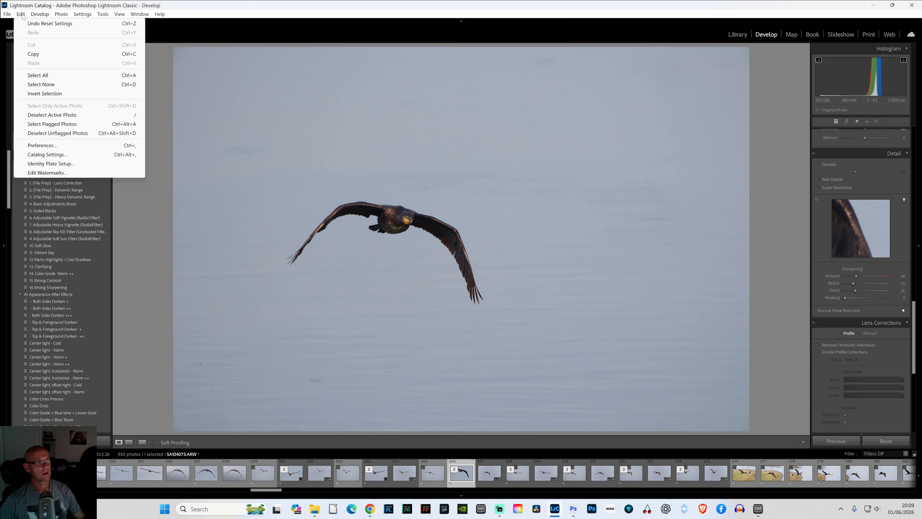
{"action": "mouse_move", "coordinate": [8, 15]}
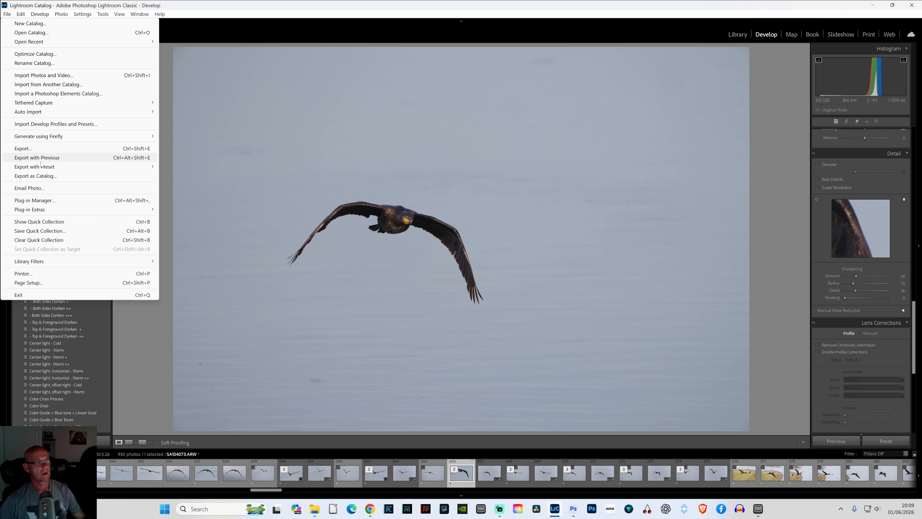
{"action": "mouse_move", "coordinate": [42, 169]}
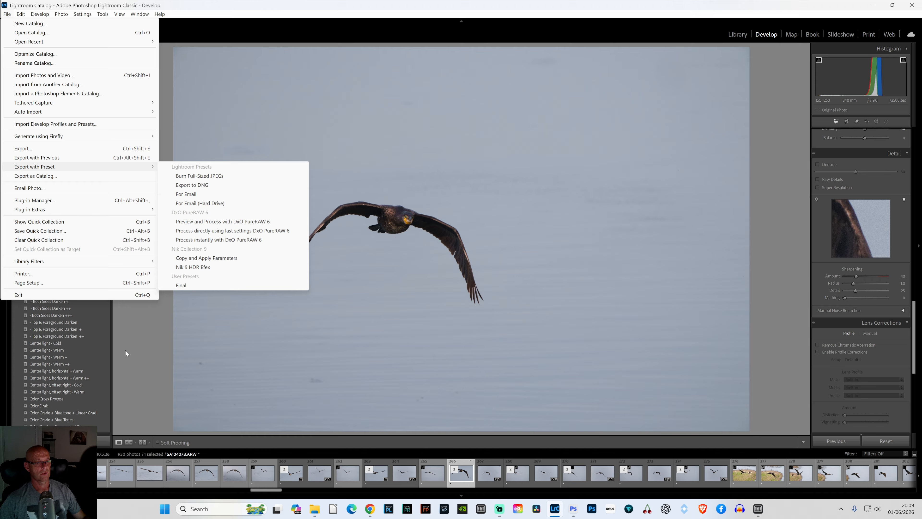
{"action": "left_click", "coordinate": [145, 355]}
Step: Switch to the processed photo SA104073-DxO_DeepPRIME XD3.dng and examine the bird's head and plumage close up
{"action": "left_click", "coordinate": [484, 478]}
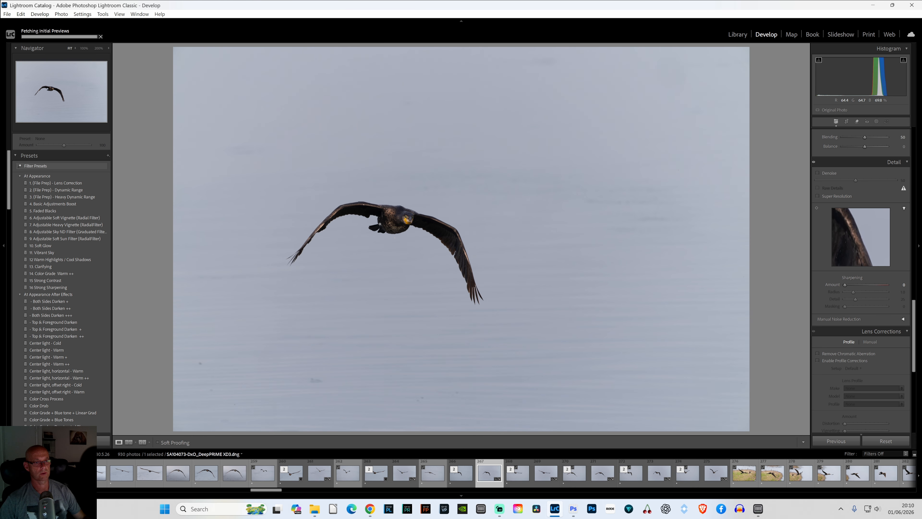
{"action": "left_click", "coordinate": [410, 219]}
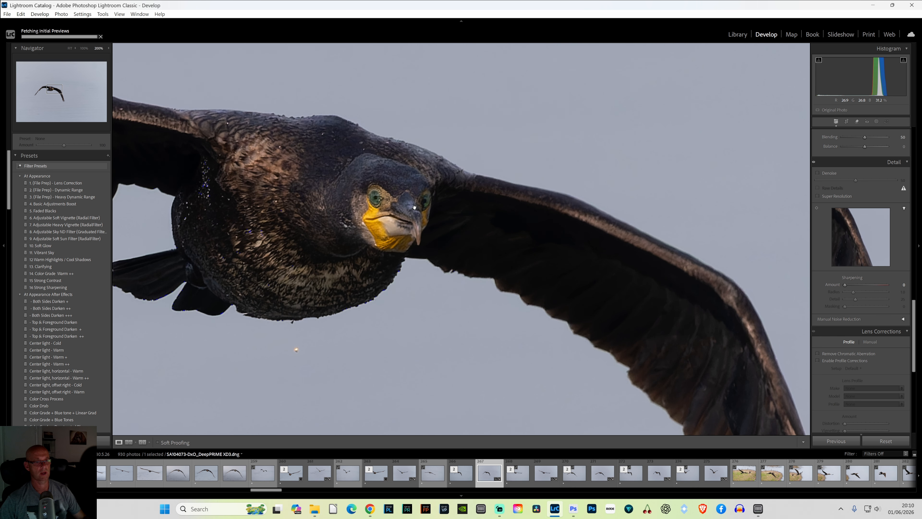
{"action": "left_click", "coordinate": [410, 220]}
{"action": "left_click", "coordinate": [410, 220]}
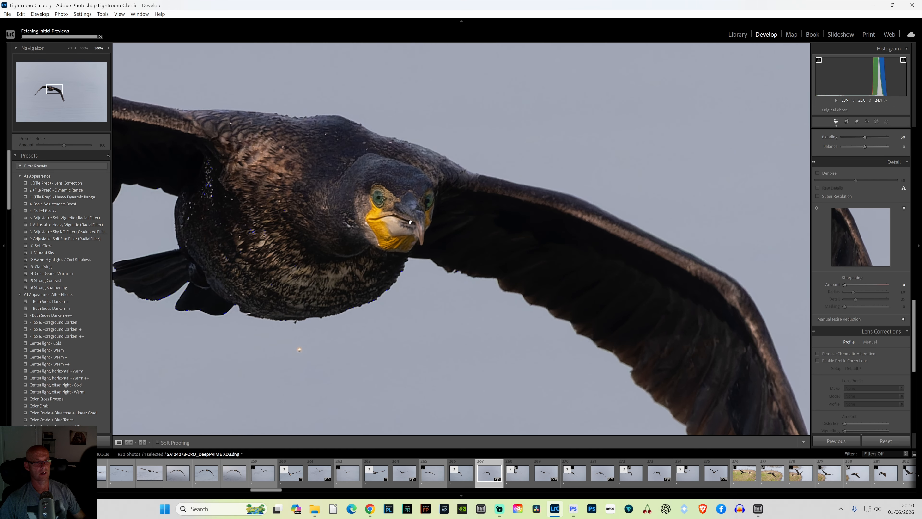
{"action": "left_click", "coordinate": [403, 261]}
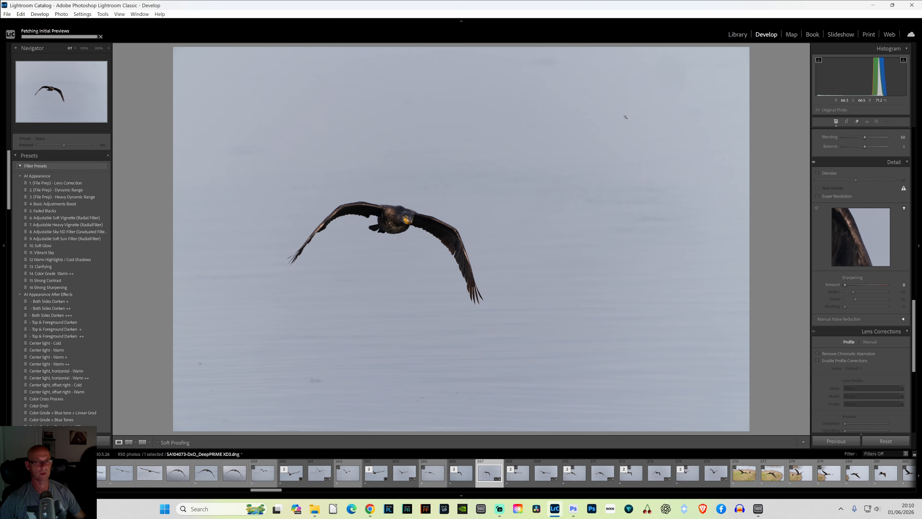
Step: Crop the photo around the flying bird at the original aspect ratio, removing much of the surrounding water
{"action": "left_click", "coordinate": [846, 121]}
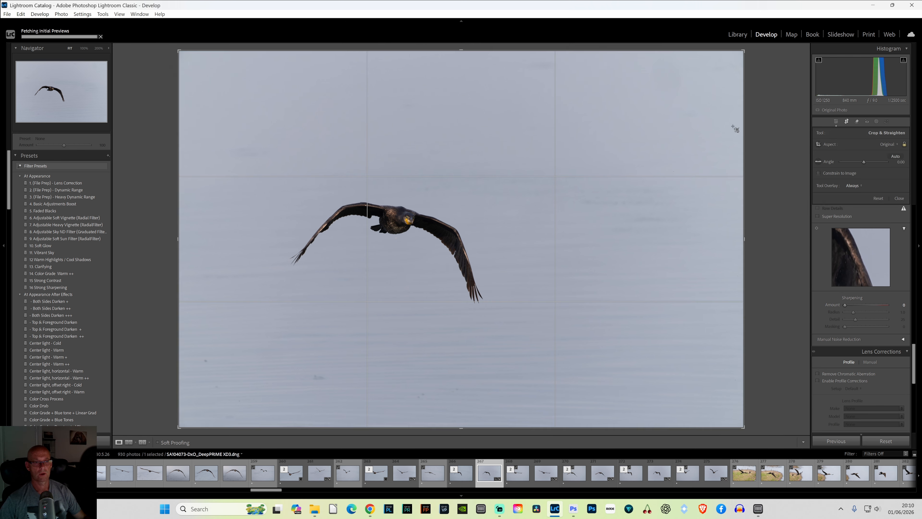
{"action": "left_click_drag", "start_coordinate": [744, 51], "coordinate": [618, 150]}
{"action": "left_click_drag", "start_coordinate": [460, 244], "coordinate": [487, 243]}
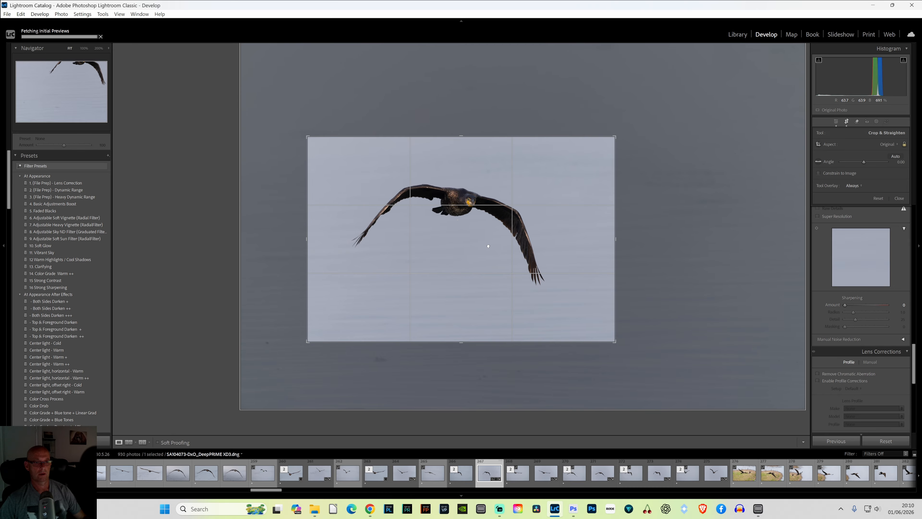
{"action": "key", "text": "Return"}
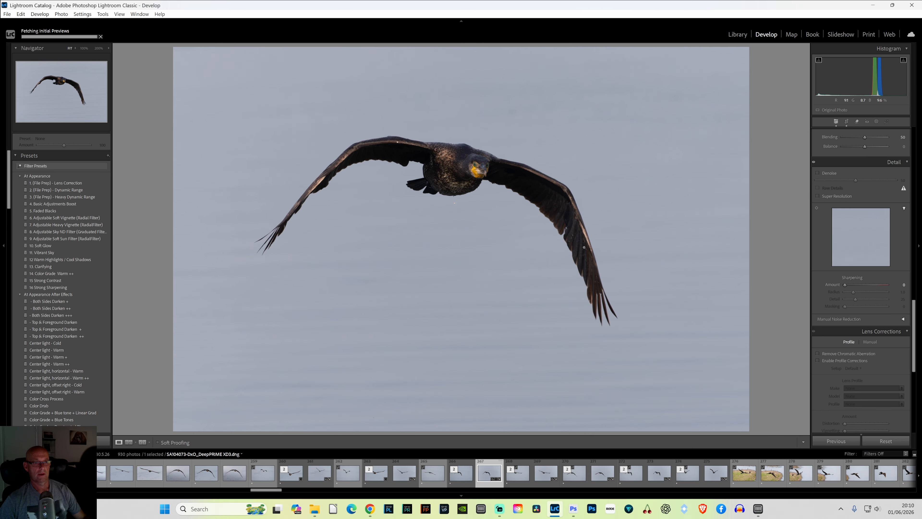
Step: Tighten the crop slightly and reposition it so the bird sits a little lower in the frame
{"action": "left_click", "coordinate": [846, 121]}
{"action": "left_click_drag", "start_coordinate": [461, 136], "coordinate": [462, 142]}
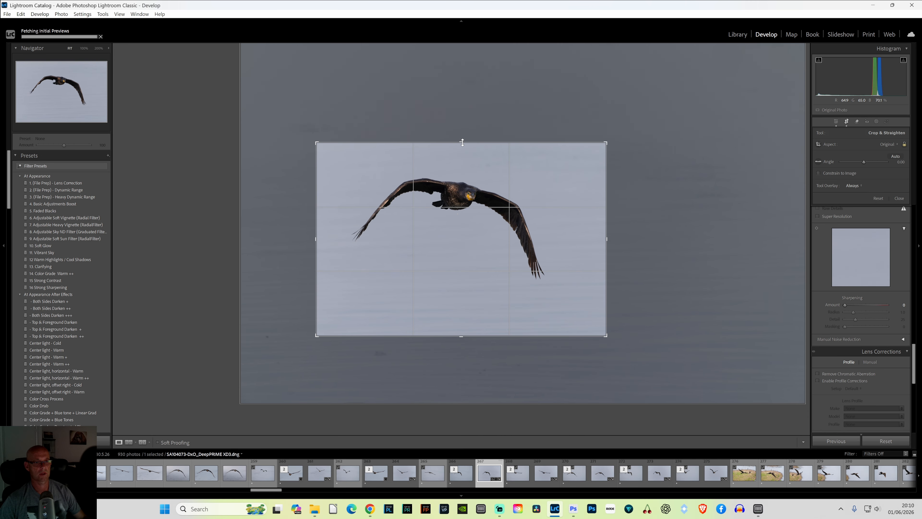
{"action": "left_click_drag", "start_coordinate": [460, 216], "coordinate": [460, 222]}
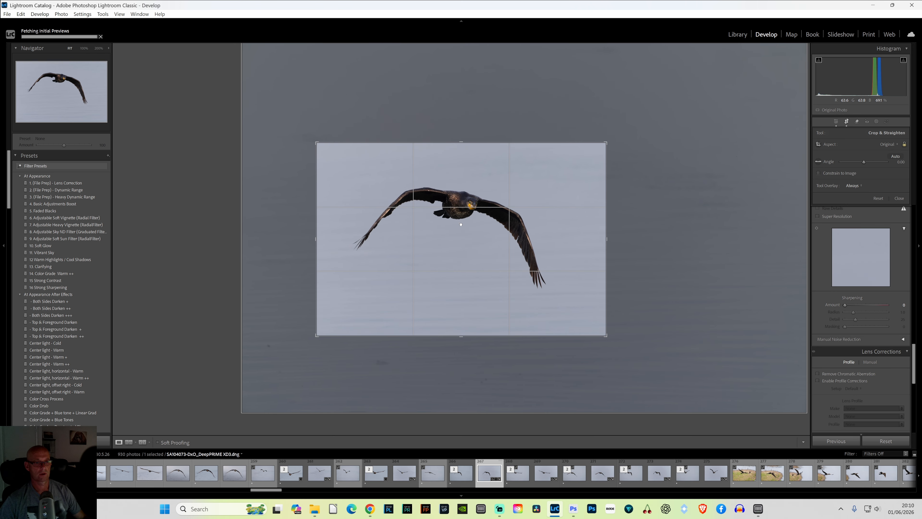
{"action": "left_click", "coordinate": [836, 122]}
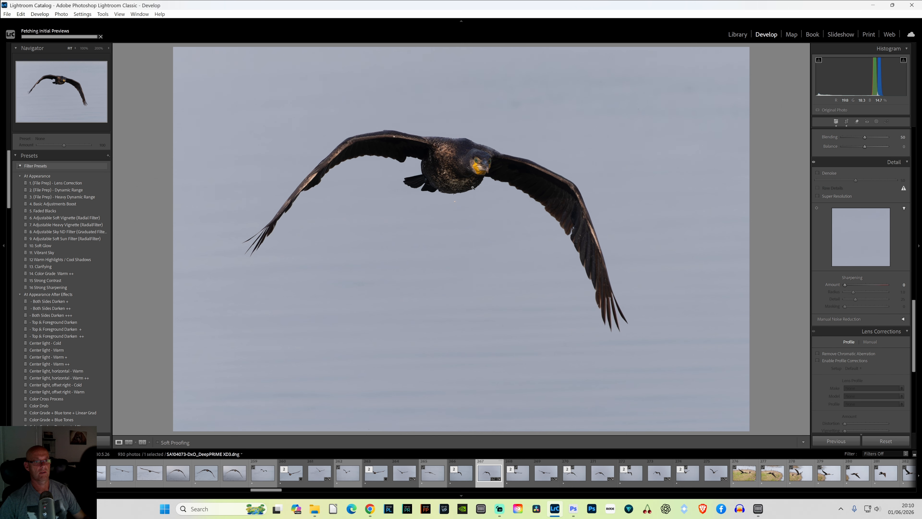
Step: Set the photo's color profile to Adobe Portrait
{"action": "scroll", "coordinate": [832, 237], "scroll_direction": "up", "scroll_amount": 15}
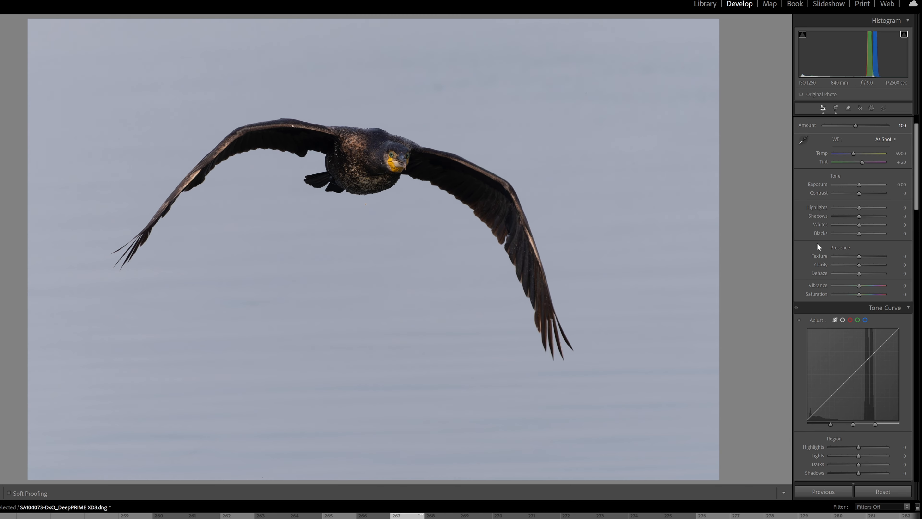
{"action": "scroll", "coordinate": [819, 247], "scroll_direction": "up", "scroll_amount": 1}
{"action": "left_click", "coordinate": [836, 108]}
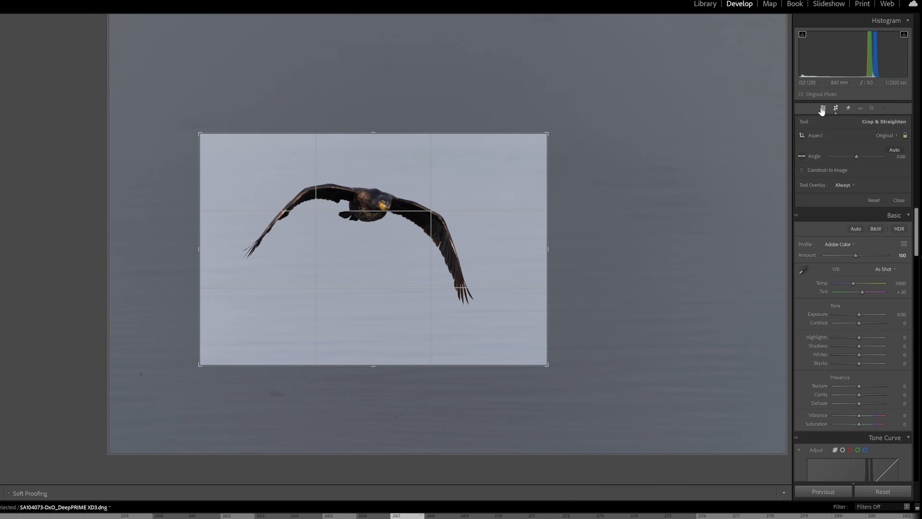
{"action": "left_click", "coordinate": [823, 107]}
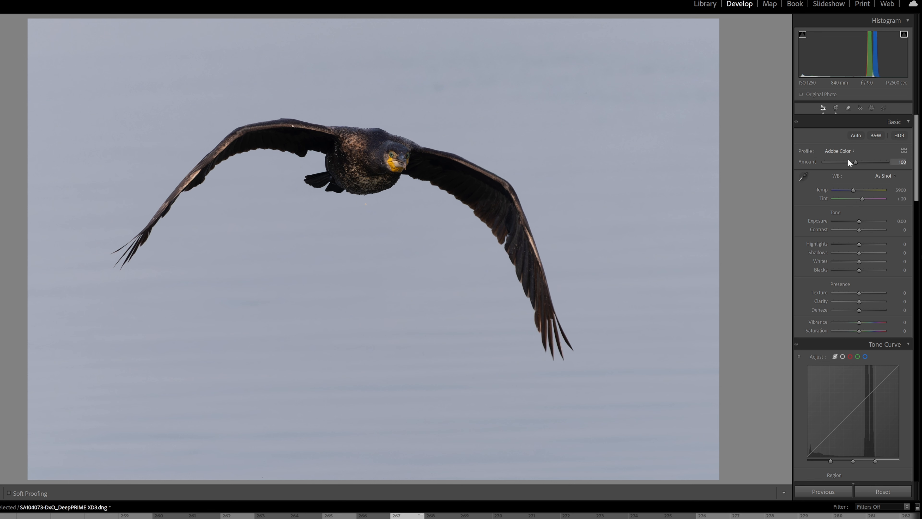
{"action": "left_click", "coordinate": [846, 151]}
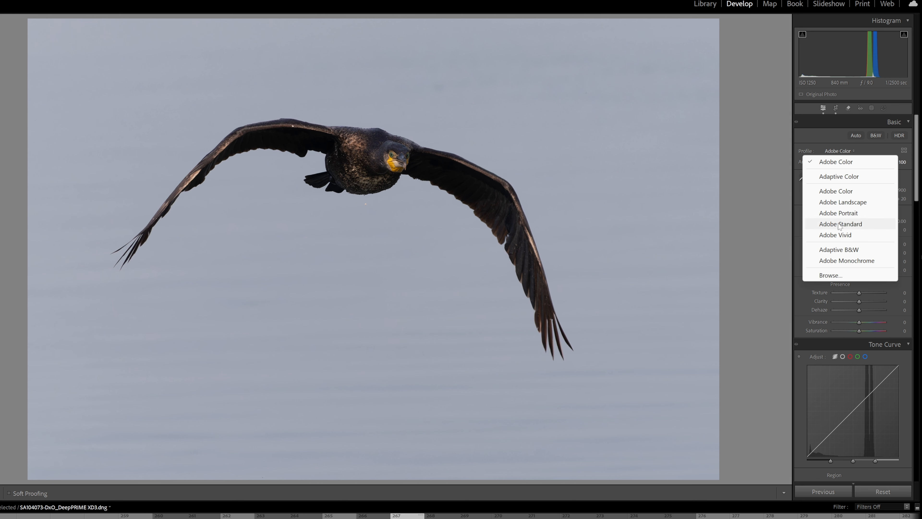
{"action": "left_click", "coordinate": [838, 212]}
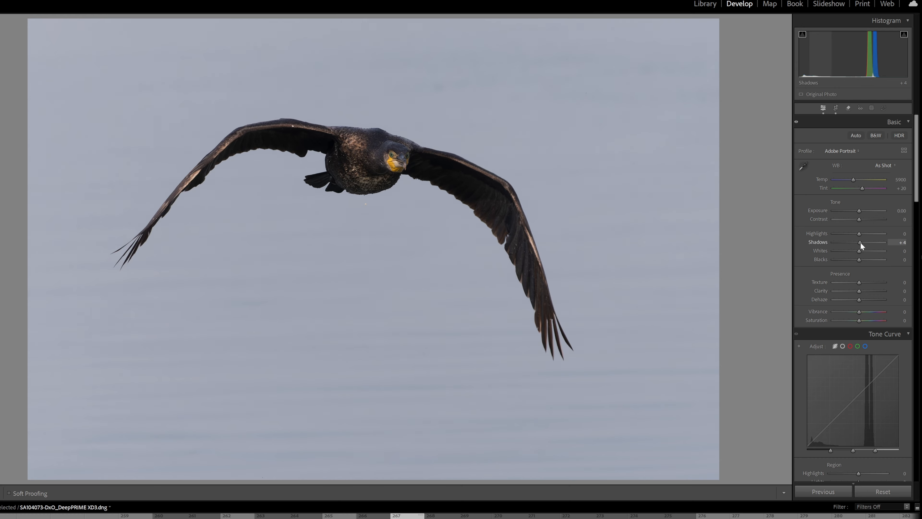
Step: Set Shadows to +28, Highlights to -37, Contrast to -30, Whites to +5 and Vibrance to -17
{"action": "left_click_drag", "start_coordinate": [860, 242], "coordinate": [868, 241]}
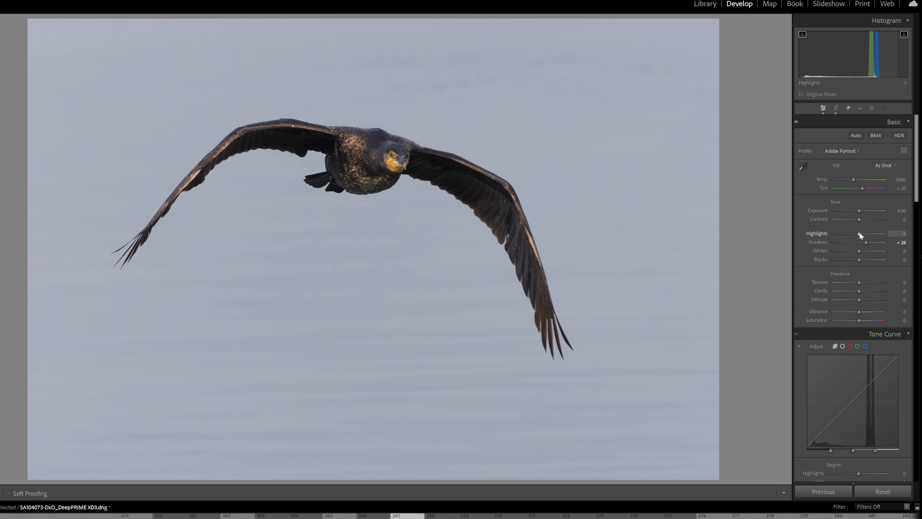
{"action": "mouse_move", "coordinate": [859, 232]}
{"action": "left_mouse_down"}
{"action": "mouse_move", "coordinate": [850, 236]}
{"action": "mouse_move", "coordinate": [864, 251]}
{"action": "mouse_move", "coordinate": [853, 219]}
{"action": "left_mouse_up"}
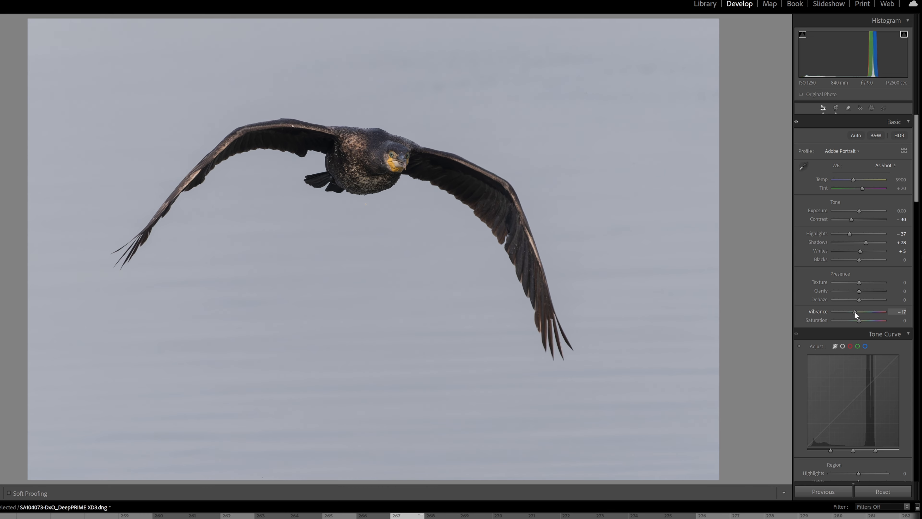
Step: Lower the Magenta saturation to -100 and the Purple saturation to its minimum in the Color Mixer
{"action": "left_click", "coordinate": [357, 143]}
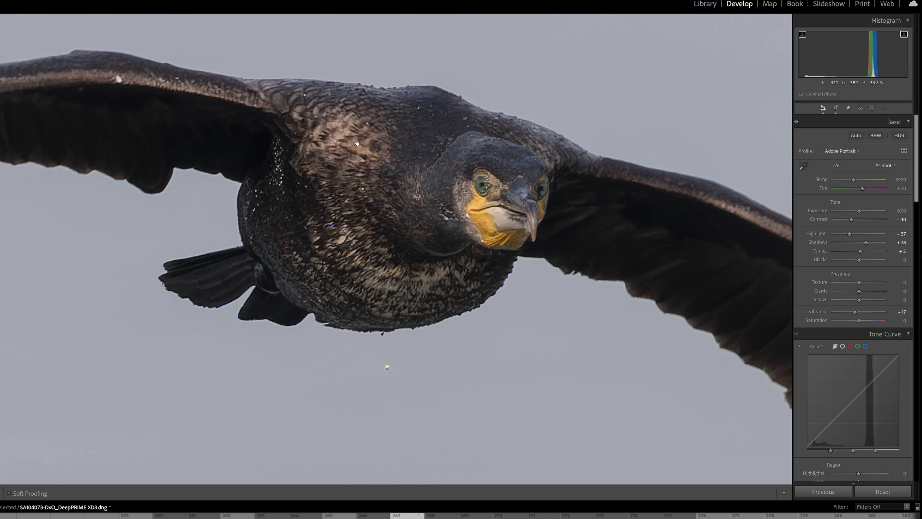
{"action": "left_click_drag", "start_coordinate": [398, 167], "coordinate": [416, 182]}
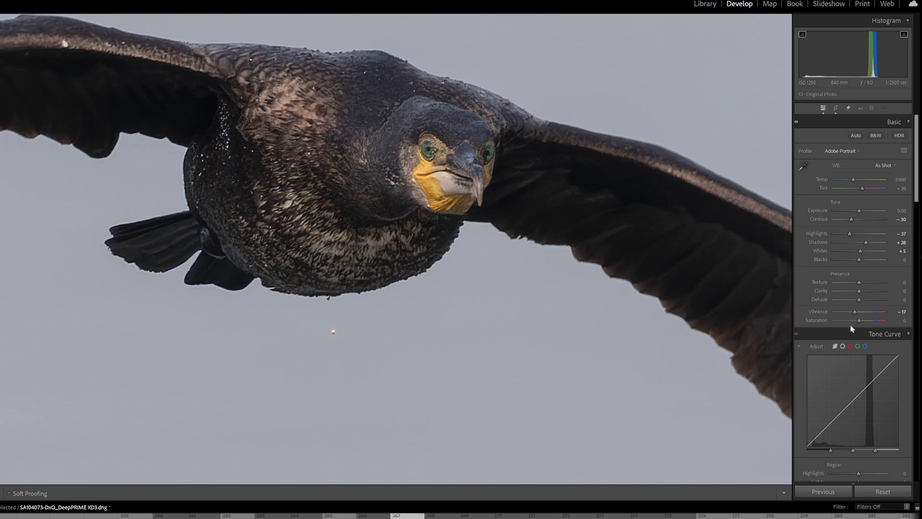
{"action": "scroll", "coordinate": [853, 322], "scroll_direction": "down", "scroll_amount": 8}
{"action": "scroll", "coordinate": [855, 324], "scroll_direction": "down", "scroll_amount": 3}
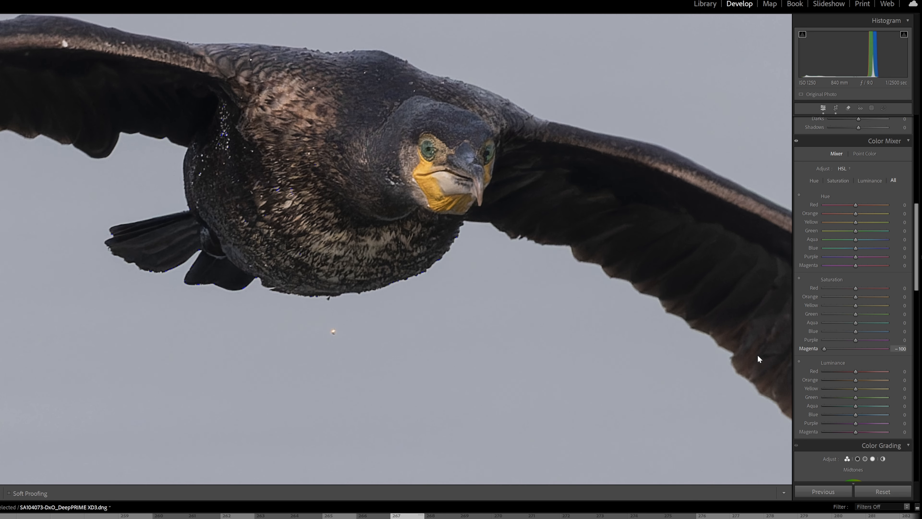
{"action": "left_click_drag", "start_coordinate": [856, 339], "coordinate": [821, 339]}
Step: Remove chromatic aberration and enable profile corrections for the Sony FE 200-600mm lens
{"action": "scroll", "coordinate": [833, 302], "scroll_direction": "down", "scroll_amount": 10}
{"action": "scroll", "coordinate": [834, 305], "scroll_direction": "down", "scroll_amount": 8}
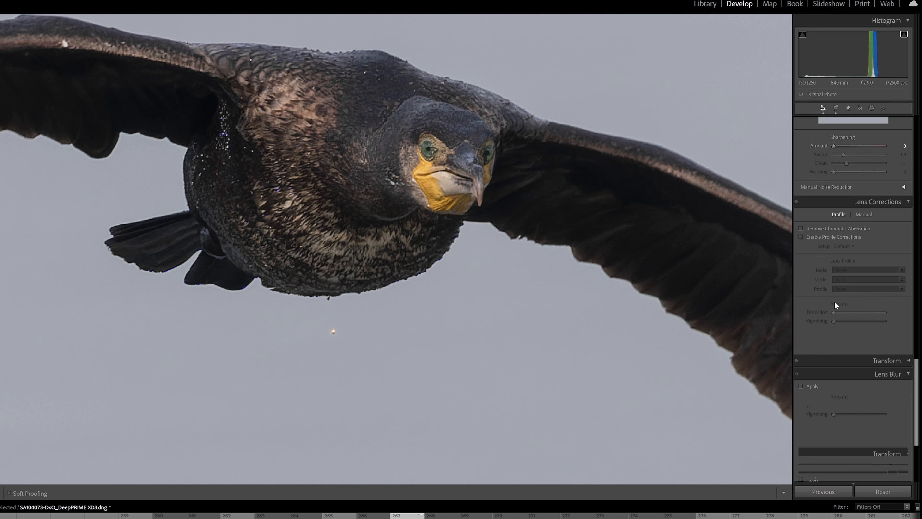
{"action": "left_click", "coordinate": [800, 230]}
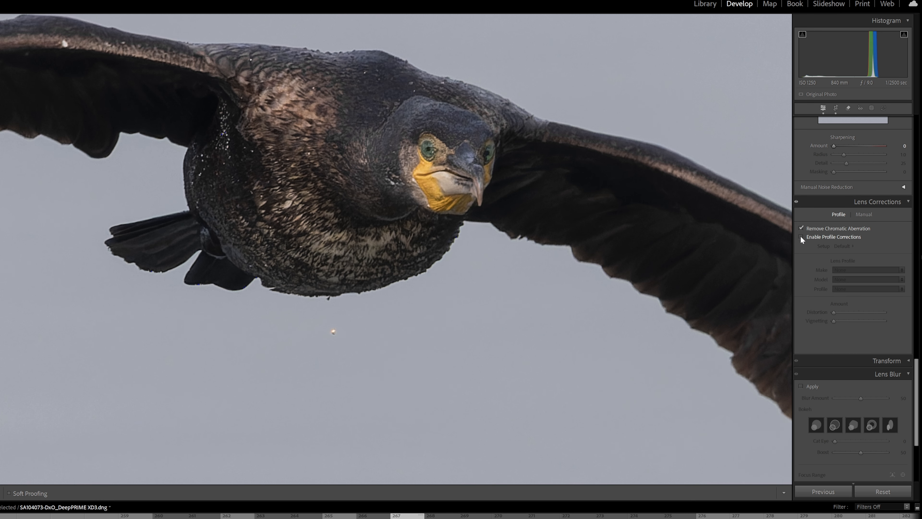
{"action": "left_click", "coordinate": [801, 237]}
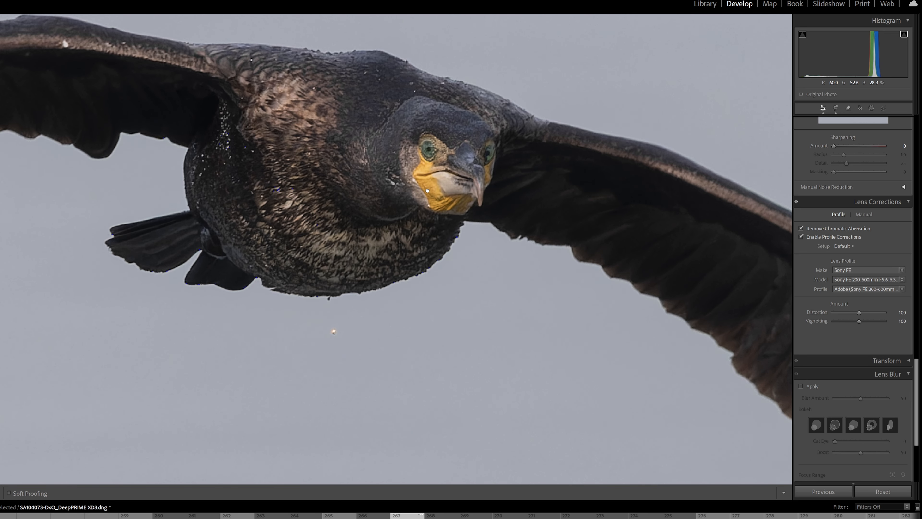
Step: Set the whole photo's Exposure to -0.20
{"action": "left_click", "coordinate": [427, 190]}
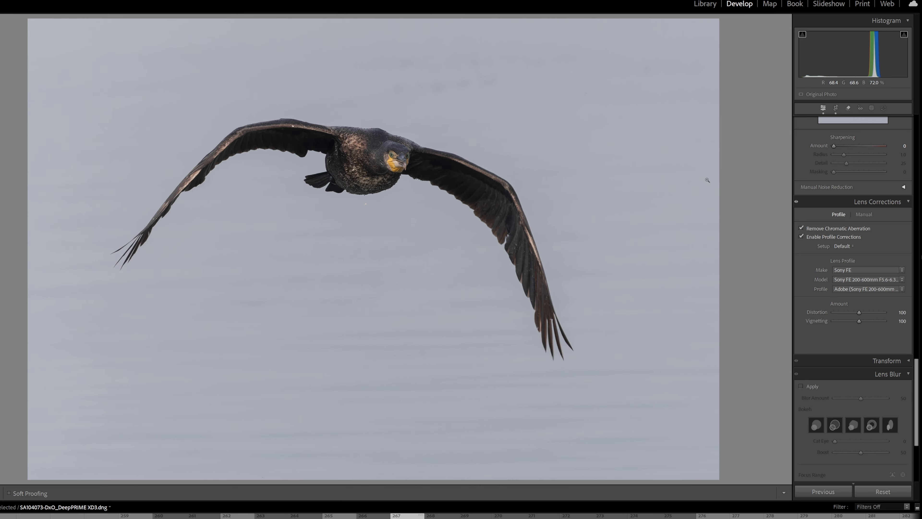
{"action": "scroll", "coordinate": [826, 207], "scroll_direction": "up", "scroll_amount": 5}
{"action": "scroll", "coordinate": [827, 207], "scroll_direction": "up", "scroll_amount": 15}
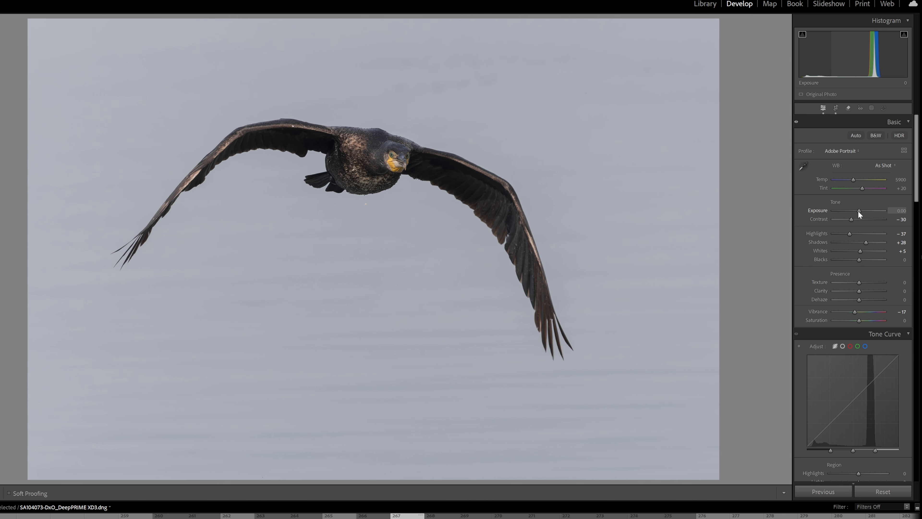
{"action": "left_click_drag", "start_coordinate": [857, 211], "coordinate": [856, 210]}
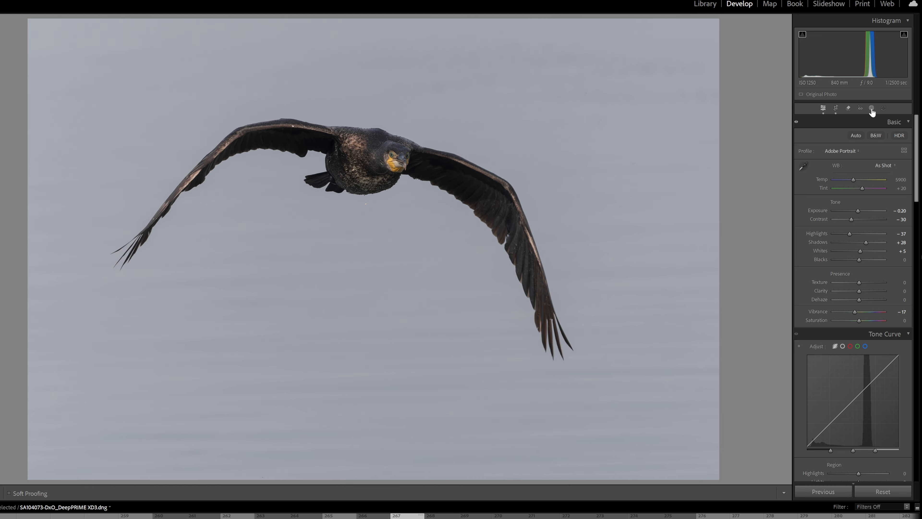
Step: Add a linear gradient mask rising from the photo's lower edge to the cormorant's body and set its Exposure to -0.56
{"action": "left_click", "coordinate": [872, 108]}
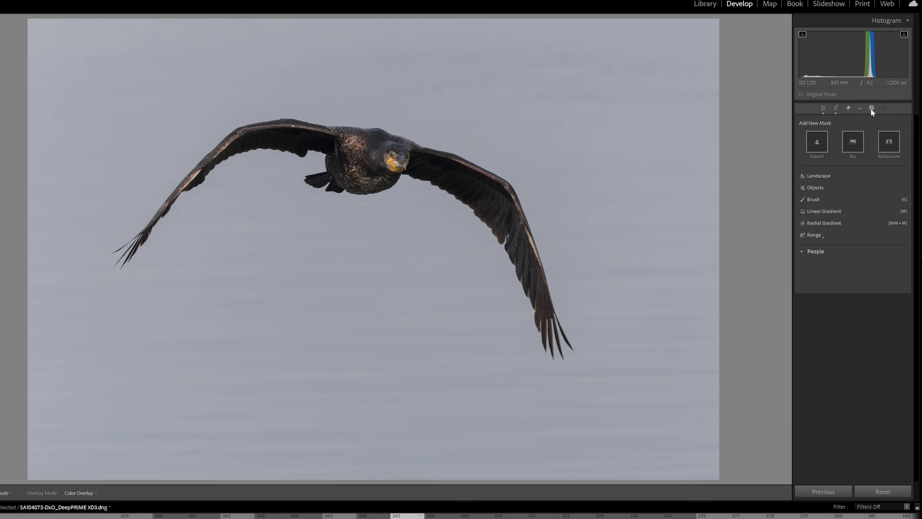
{"action": "left_click", "coordinate": [828, 211]}
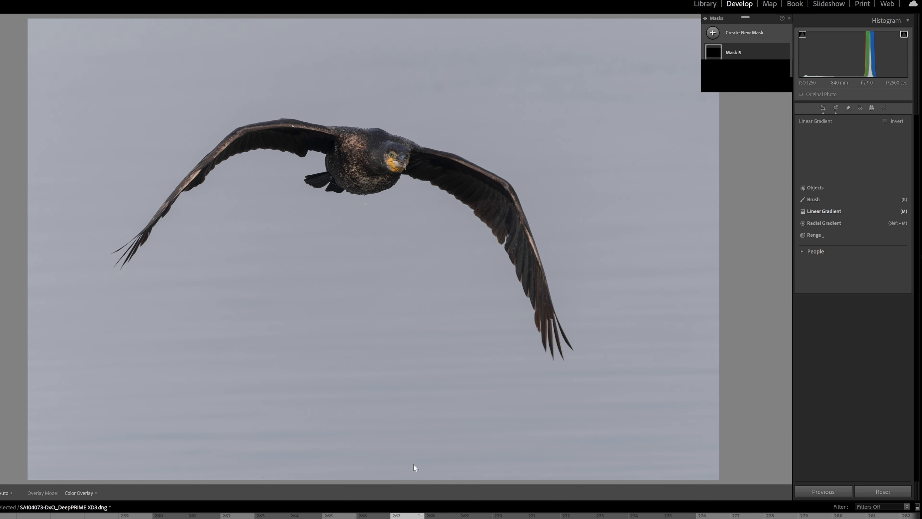
{"action": "left_click_drag", "start_coordinate": [359, 479], "coordinate": [358, 190]}
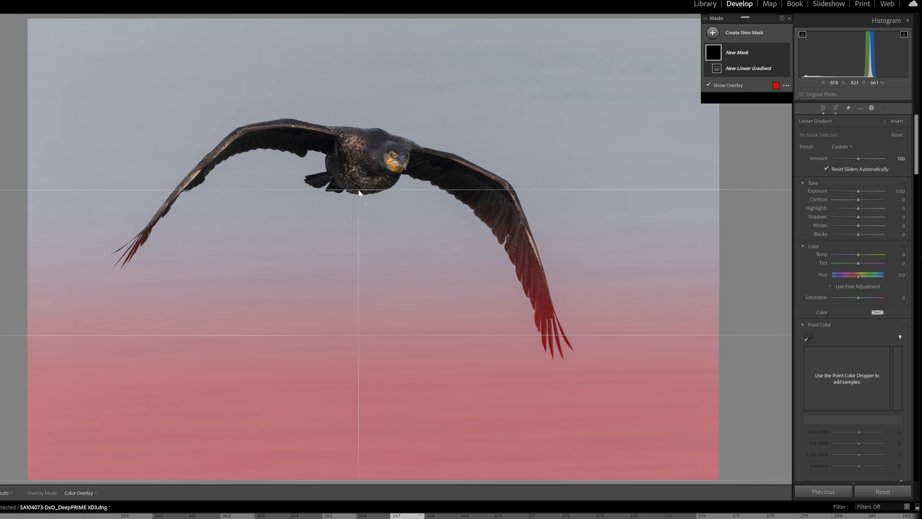
{"action": "left_click", "coordinate": [857, 192]}
{"action": "left_click_drag", "start_coordinate": [856, 191], "coordinate": [855, 192]}
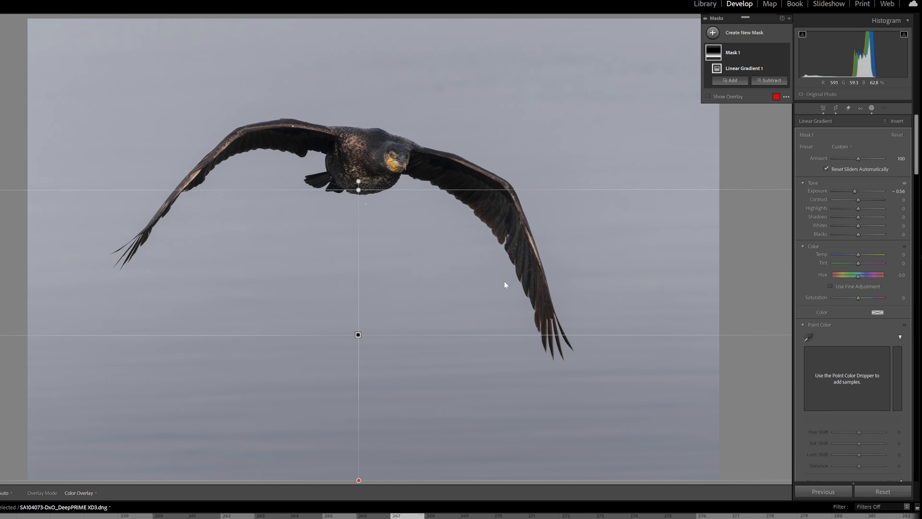
Step: Subtract the automatically detected subject from the linear gradient mask so the bird is excluded
{"action": "mouse_move", "coordinate": [714, 55]}
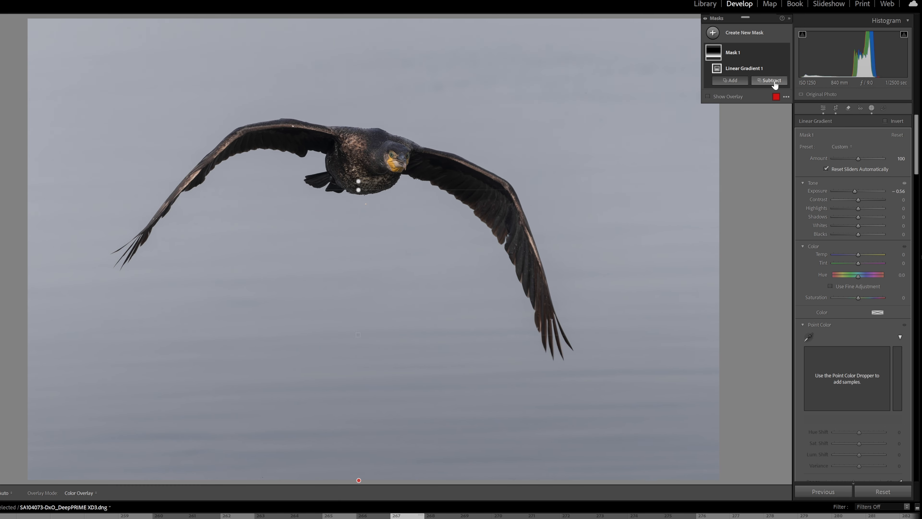
{"action": "left_click", "coordinate": [773, 83]}
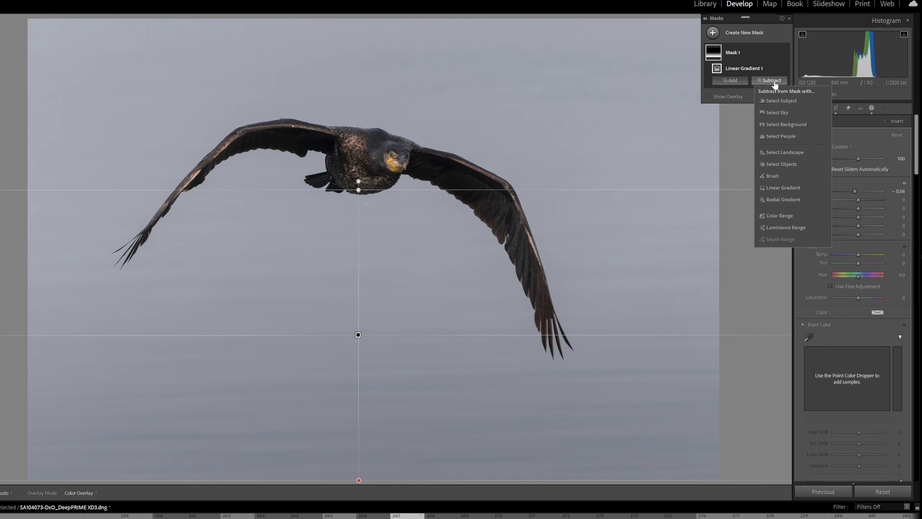
{"action": "left_click", "coordinate": [785, 100]}
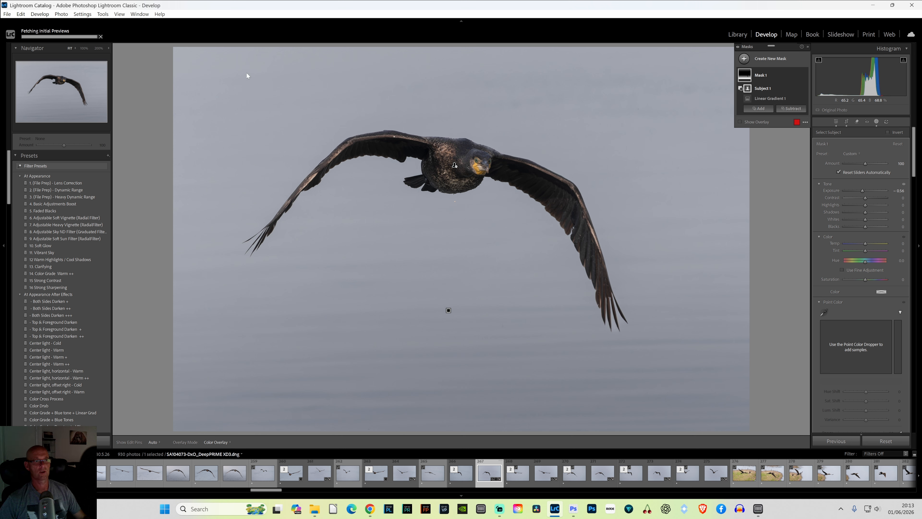
Step: Leave masking and apply the "Light from left side - Warm" preset from the AI Appearance After Effects group
{"action": "left_click", "coordinate": [836, 121]}
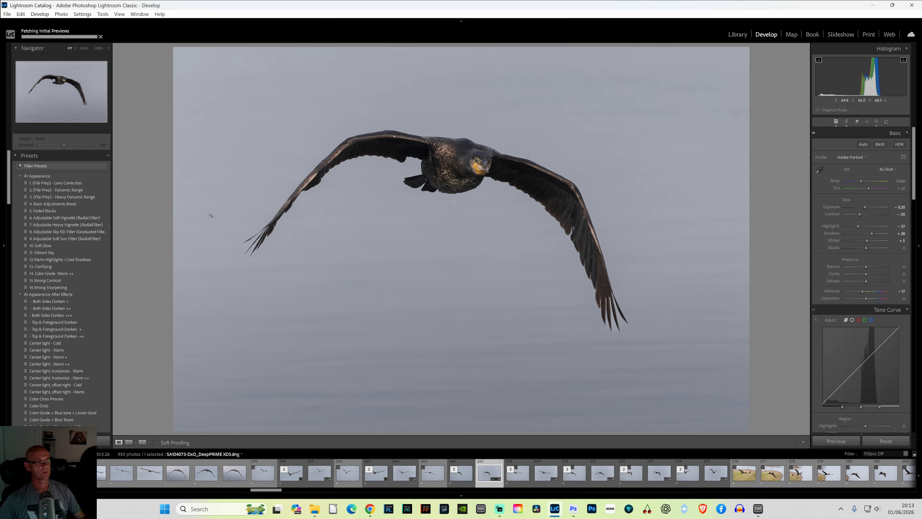
{"action": "scroll", "coordinate": [69, 263], "scroll_direction": "down", "scroll_amount": 15}
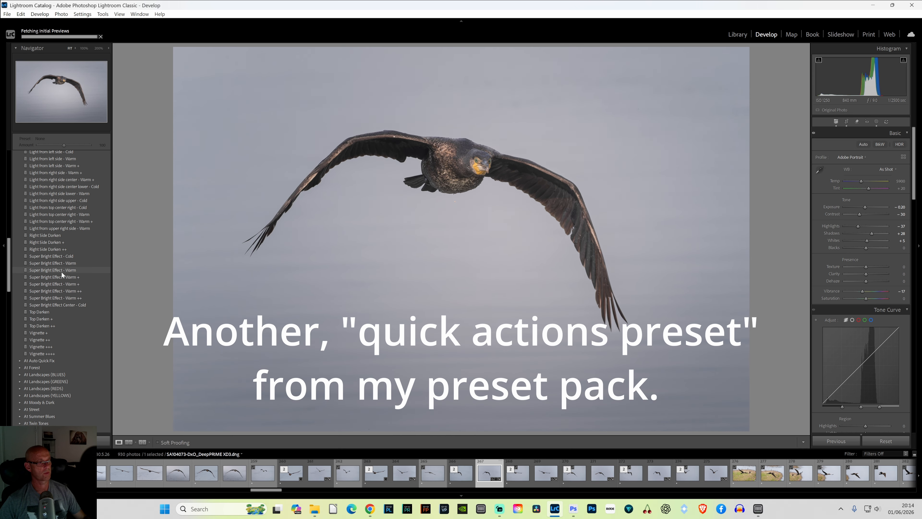
{"action": "scroll", "coordinate": [69, 206], "scroll_direction": "up", "scroll_amount": 3}
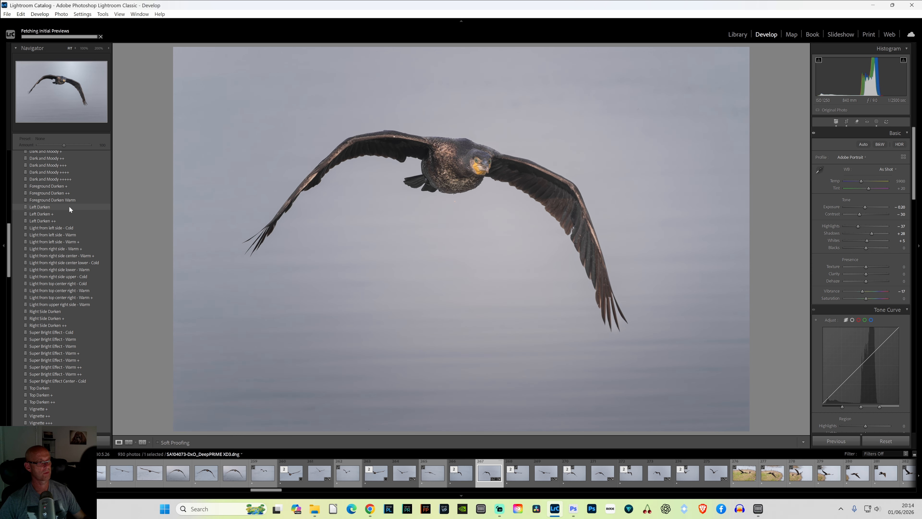
{"action": "left_click", "coordinate": [64, 227]}
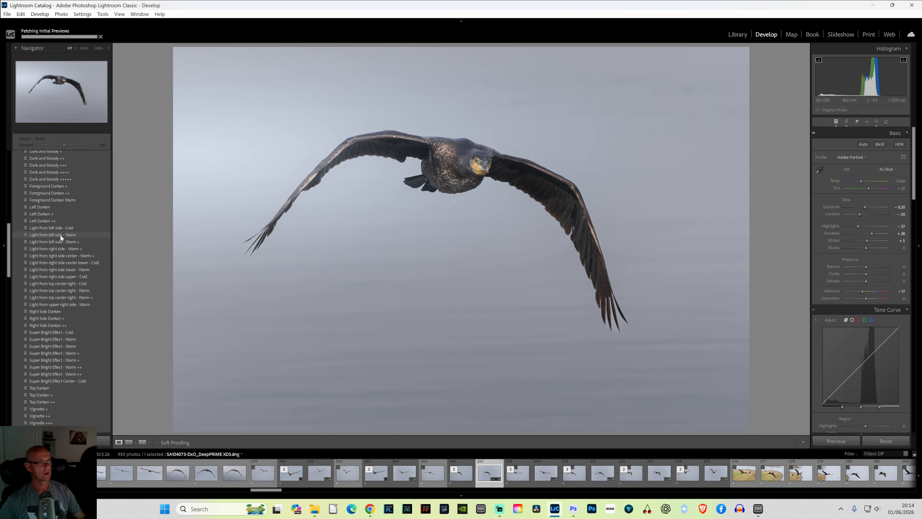
{"action": "left_click", "coordinate": [60, 236]}
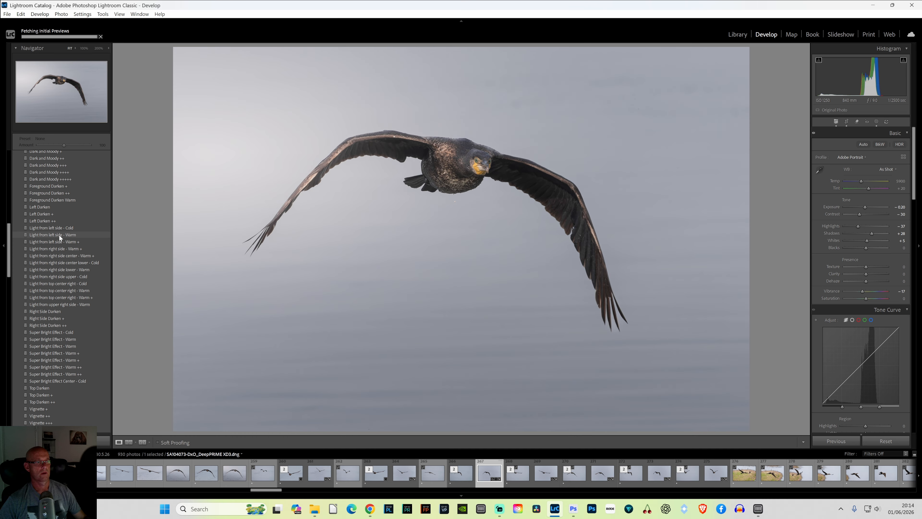
{"action": "left_click", "coordinate": [59, 235]}
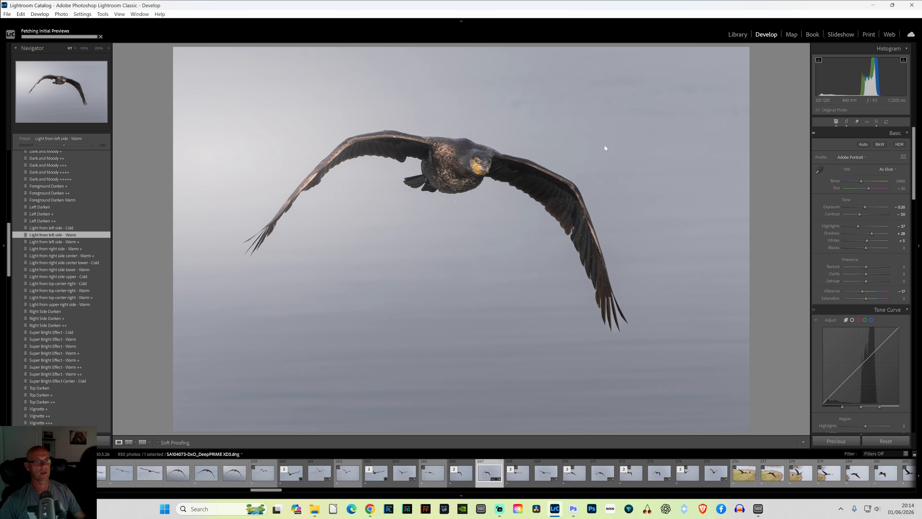
Step: Move the preset's radial gradient mask just beyond the photo's upper-left corner and widen it past the bird's head
{"action": "left_click", "coordinate": [875, 122]}
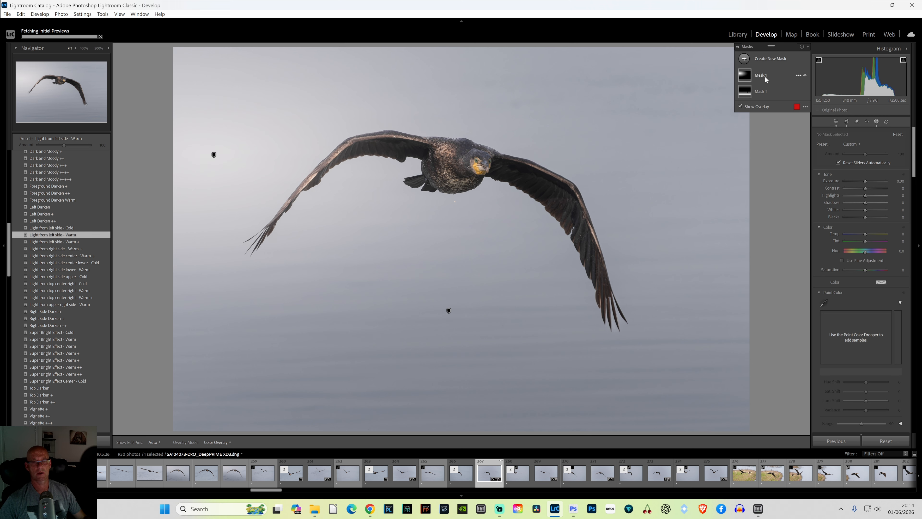
{"action": "left_click", "coordinate": [214, 155]}
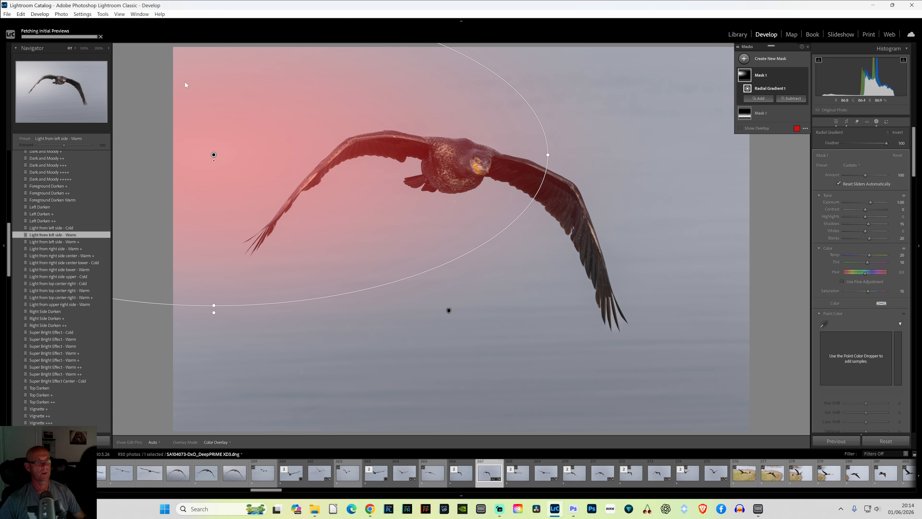
{"action": "left_click_drag", "start_coordinate": [214, 155], "coordinate": [162, 84]}
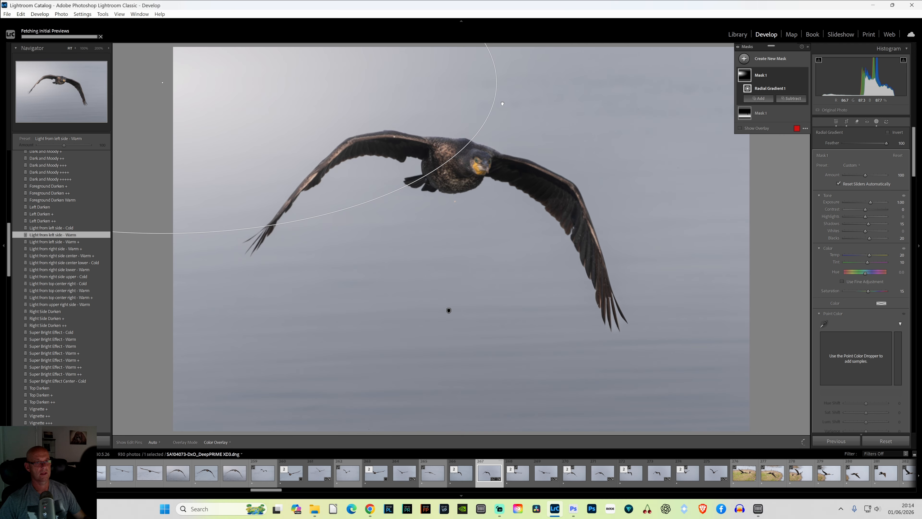
{"action": "left_click_drag", "start_coordinate": [496, 83], "coordinate": [658, 89]}
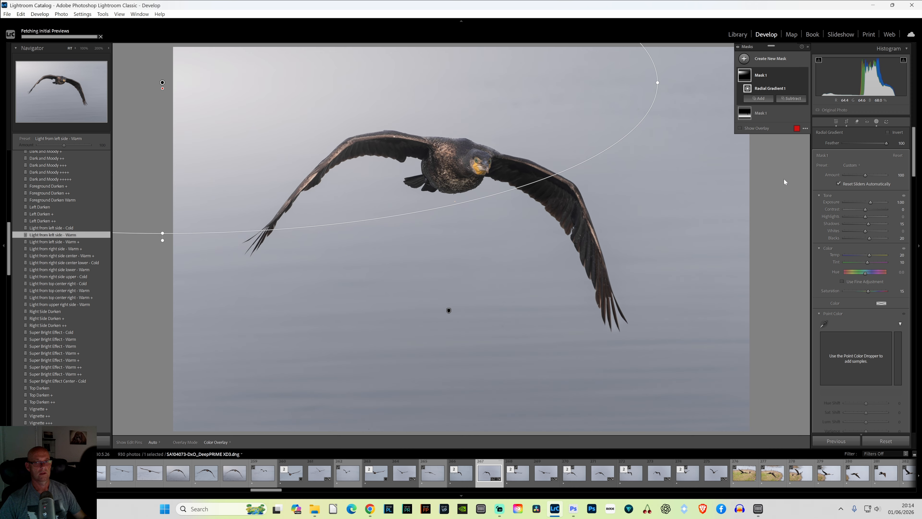
Step: Reduce the radial gradient mask's Amount to 36 and set its Temp to 38
{"action": "left_click_drag", "start_coordinate": [865, 174], "coordinate": [853, 182]}
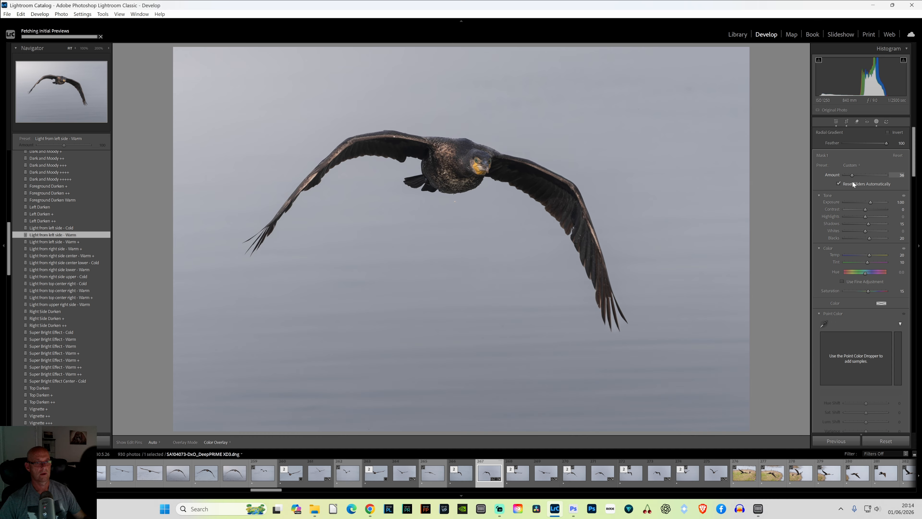
{"action": "left_click", "coordinate": [870, 254]}
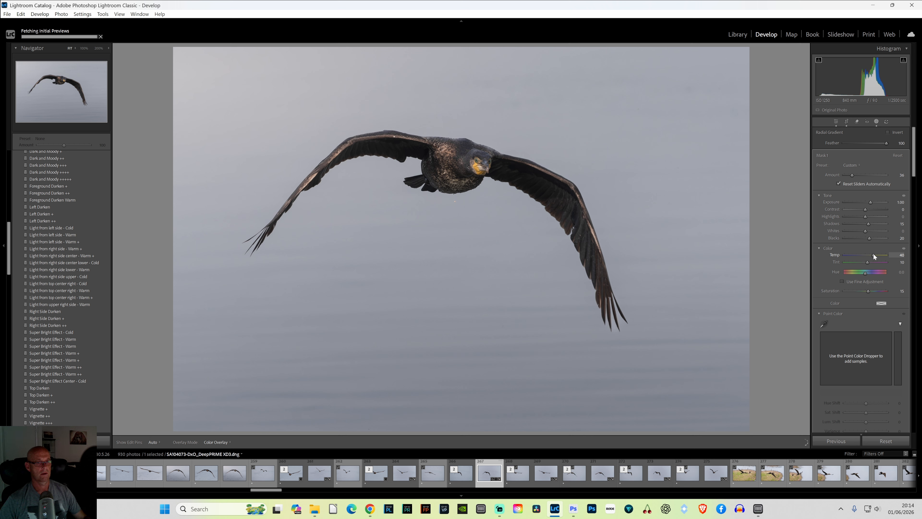
{"action": "left_click_drag", "start_coordinate": [873, 253], "coordinate": [873, 253]}
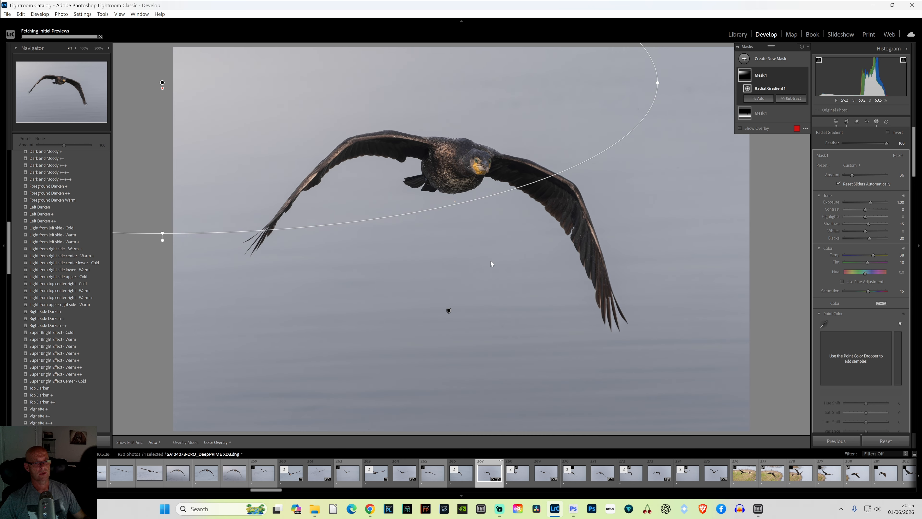
Step: Send the adjusted photo to Adobe Photoshop (Beta) for editing
{"action": "right_click", "coordinate": [639, 192]}
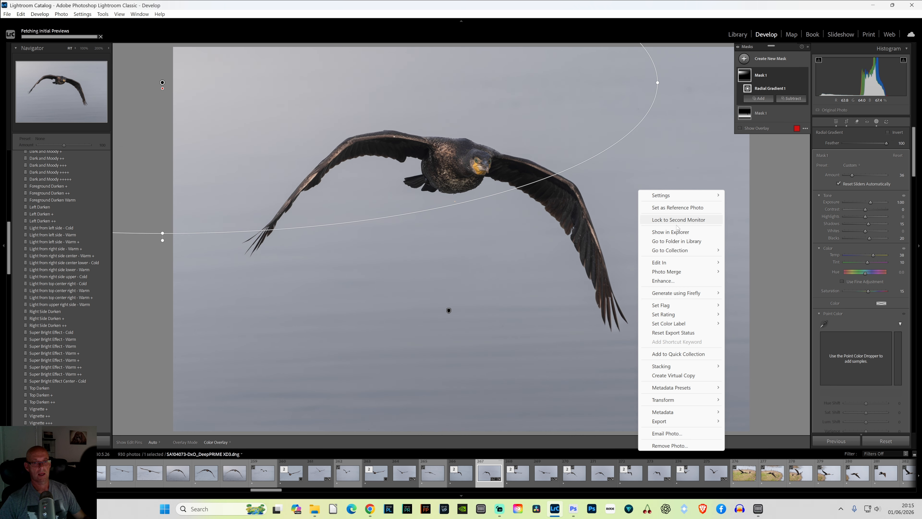
{"action": "mouse_move", "coordinate": [681, 262]}
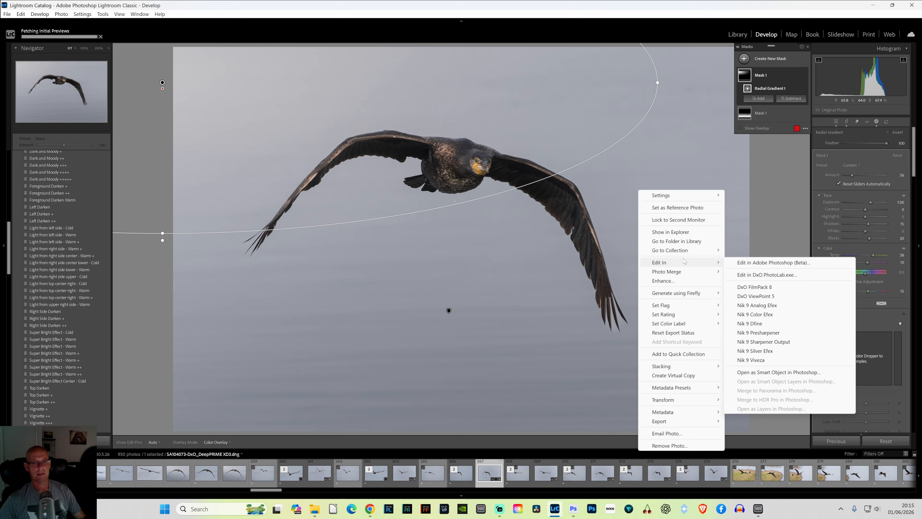
{"action": "left_click", "coordinate": [763, 263]}
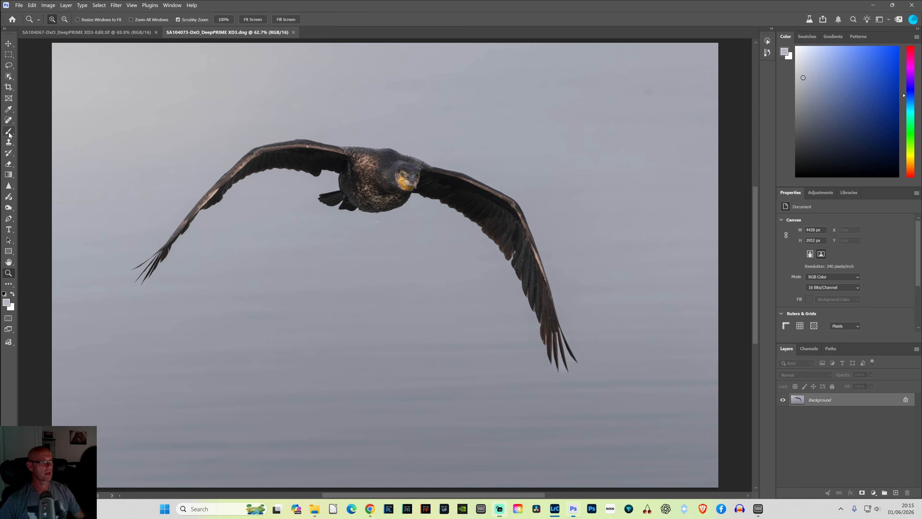
Step: Duplicate the Background layer within the same document, keeping the name Background copy
{"action": "right_click", "coordinate": [835, 404]}
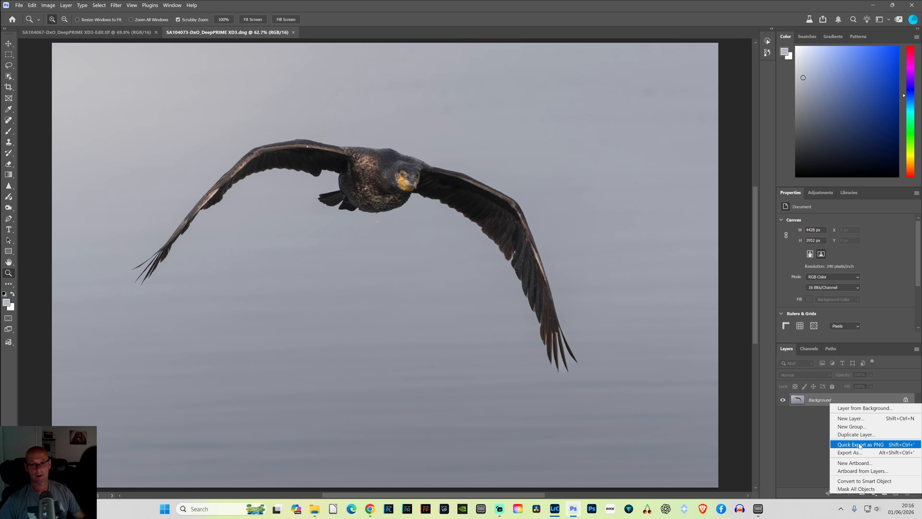
{"action": "left_click", "coordinate": [857, 434]}
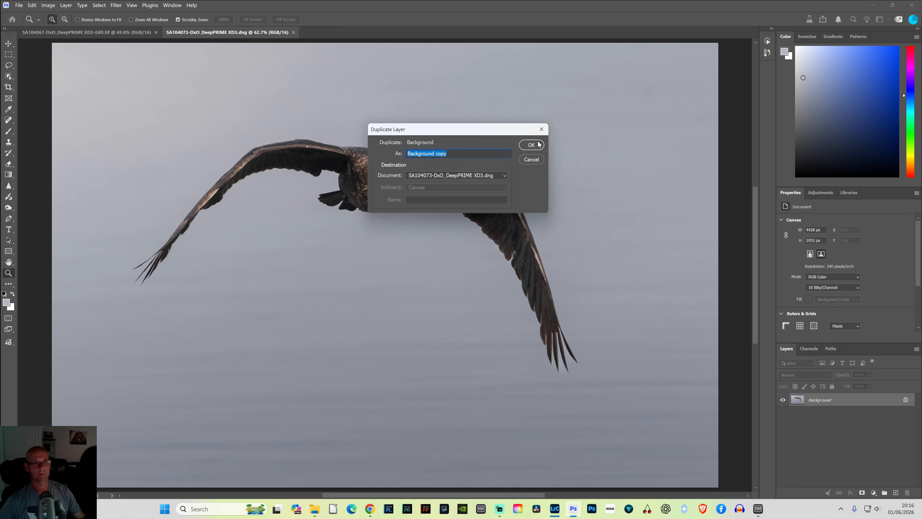
{"action": "left_click", "coordinate": [539, 145]}
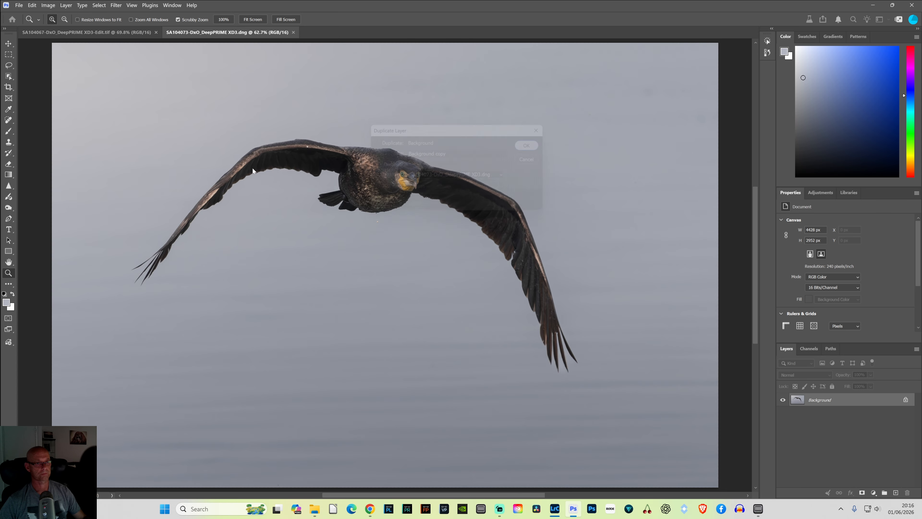
Step: Smooth the background above and beside the bird's right-hand wing with a sampled grey, using a soft 900 px brush at 33% opacity and 55% flow
{"action": "left_click", "coordinate": [9, 132]}
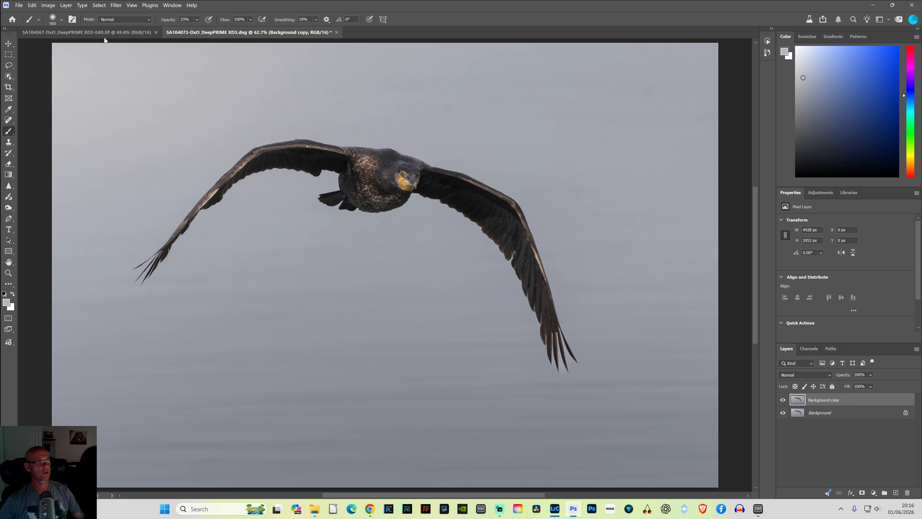
{"action": "left_click", "coordinate": [61, 20]}
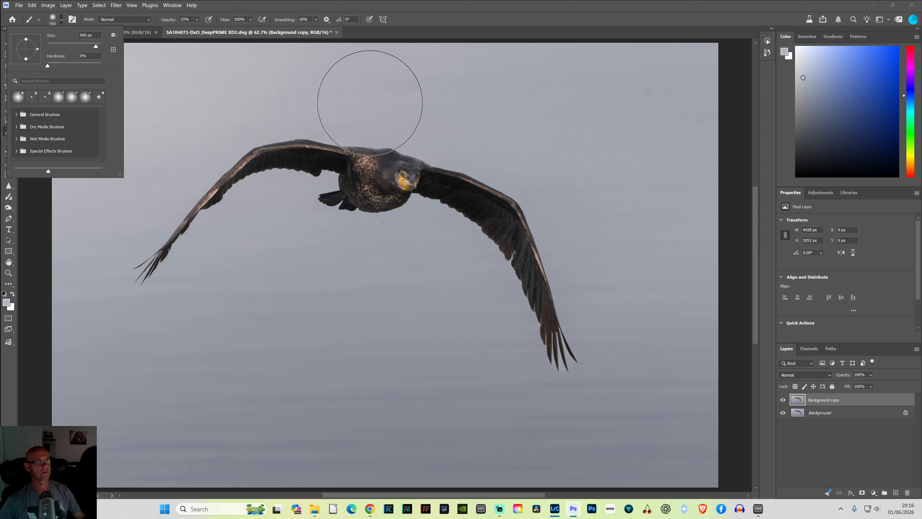
{"action": "left_click", "coordinate": [495, 93]}
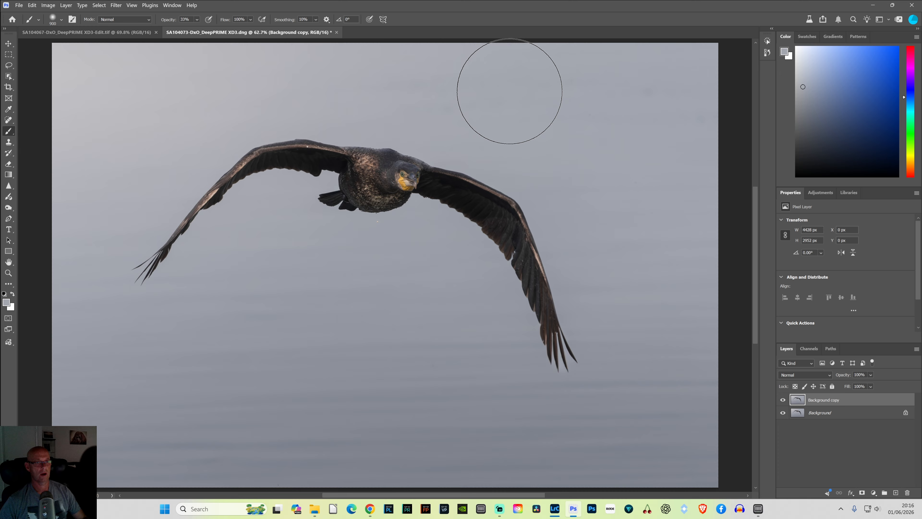
{"action": "left_click", "coordinate": [510, 91], "text": "alt"}
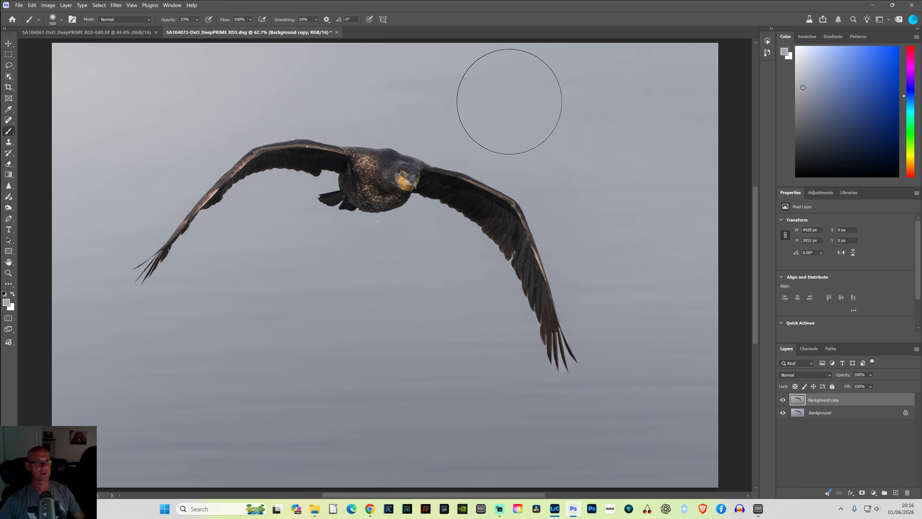
{"action": "left_click", "coordinate": [504, 83], "text": "alt"}
{"action": "left_click_drag", "start_coordinate": [225, 23], "coordinate": [210, 26]}
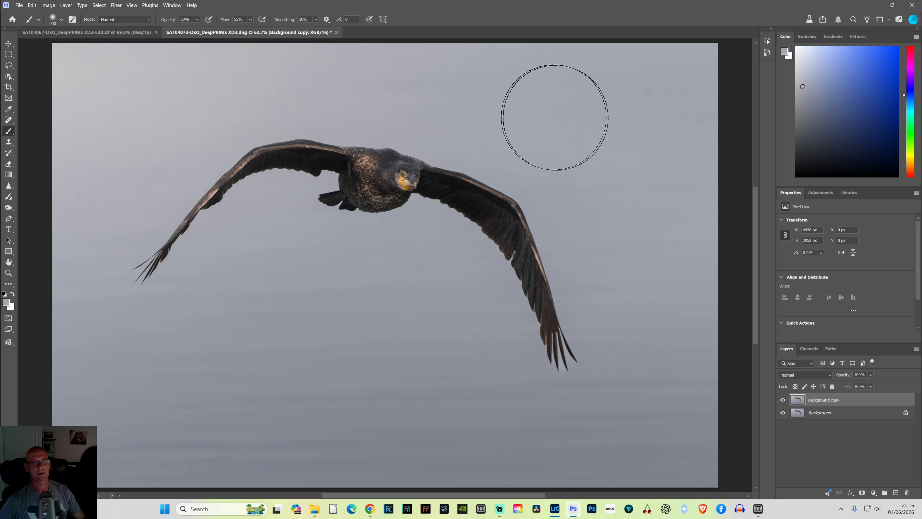
{"action": "mouse_move", "coordinate": [739, 90]}
{"action": "left_mouse_down"}
{"action": "mouse_move", "coordinate": [508, 92]}
{"action": "mouse_move", "coordinate": [654, 85]}
{"action": "left_mouse_up"}
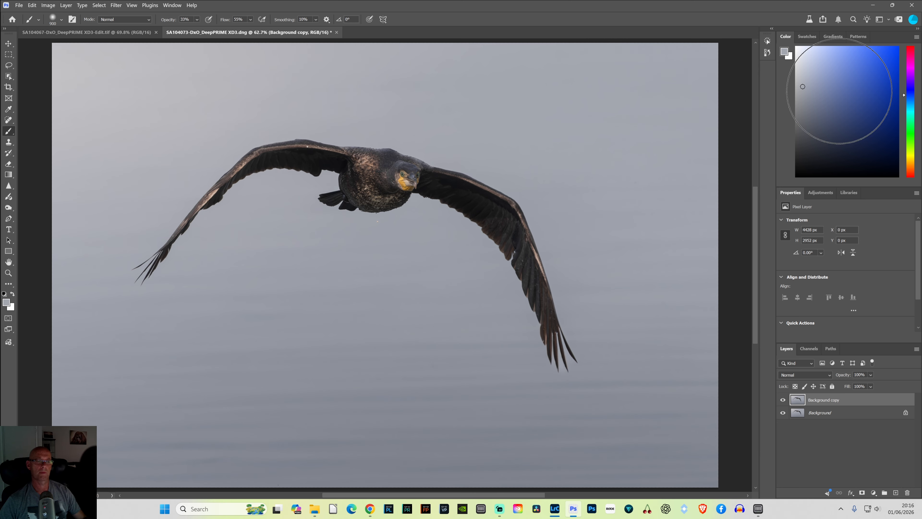
{"action": "mouse_move", "coordinate": [679, 181]}
{"action": "left_mouse_down"}
{"action": "mouse_move", "coordinate": [600, 196]}
{"action": "mouse_move", "coordinate": [603, 128]}
{"action": "left_mouse_up"}
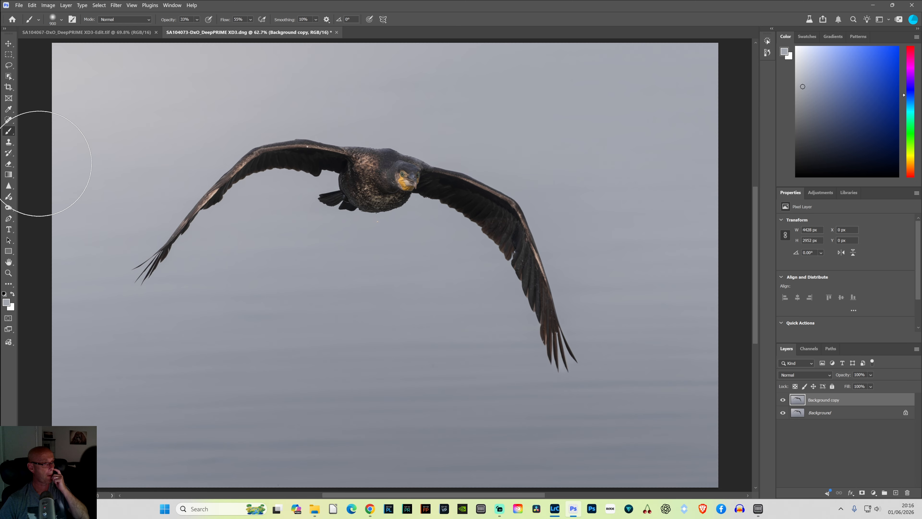
Step: Set up the Dodge tool for the bird's head with a 40 px brush, Shadows range and 33% exposure
{"action": "left_click", "coordinate": [9, 154]}
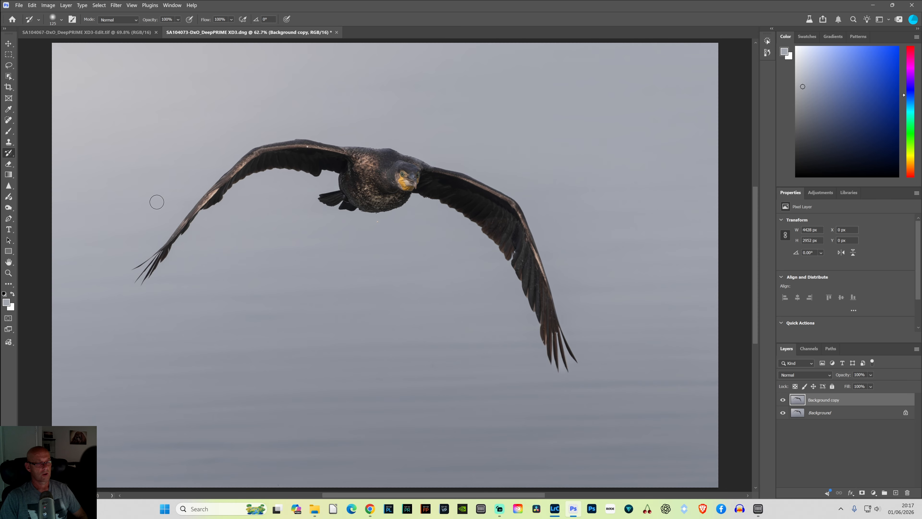
{"action": "left_click", "coordinate": [9, 272]}
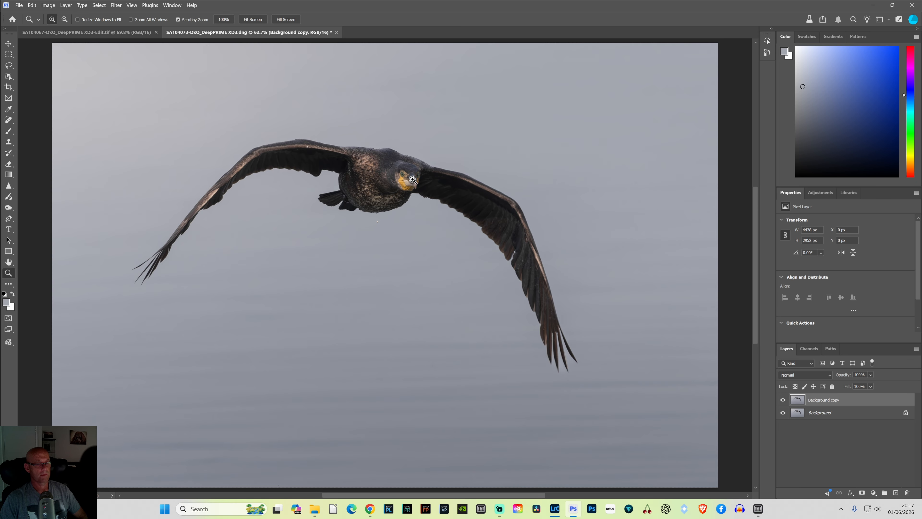
{"action": "left_click_drag", "start_coordinate": [413, 179], "coordinate": [434, 180]}
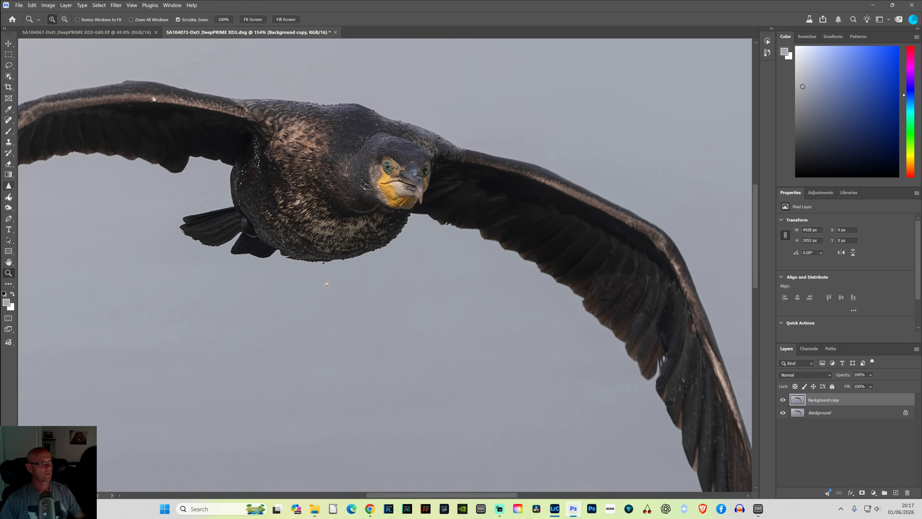
{"action": "left_click", "coordinate": [7, 208]}
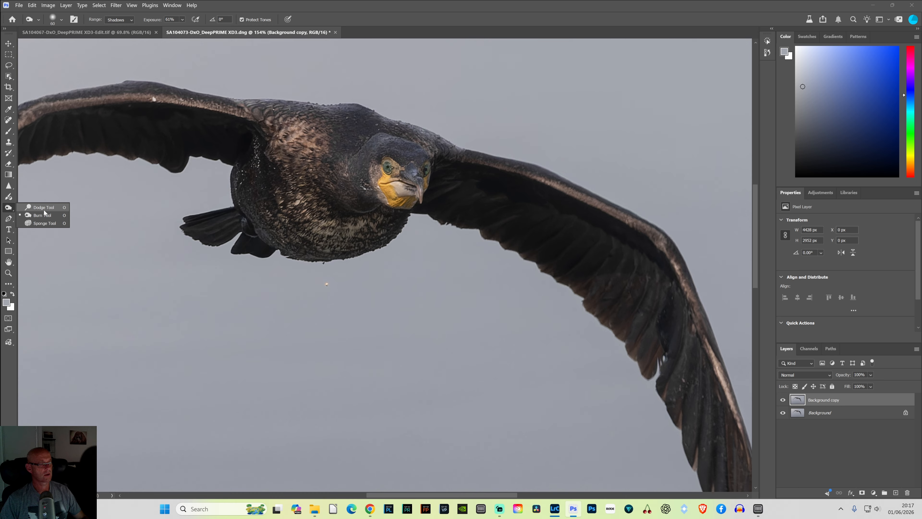
{"action": "left_click", "coordinate": [44, 211]}
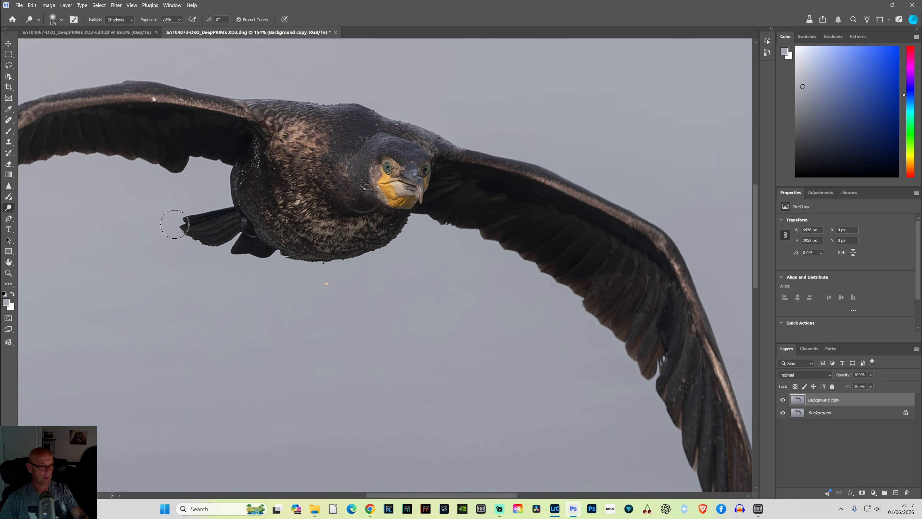
{"action": "key", "text": "bracketleft"}
{"action": "key", "text": "bracketleft"}
{"action": "key", "text": "bracketleft"}
{"action": "key", "text": "bracketleft"}
{"action": "key", "text": "bracketleft"}
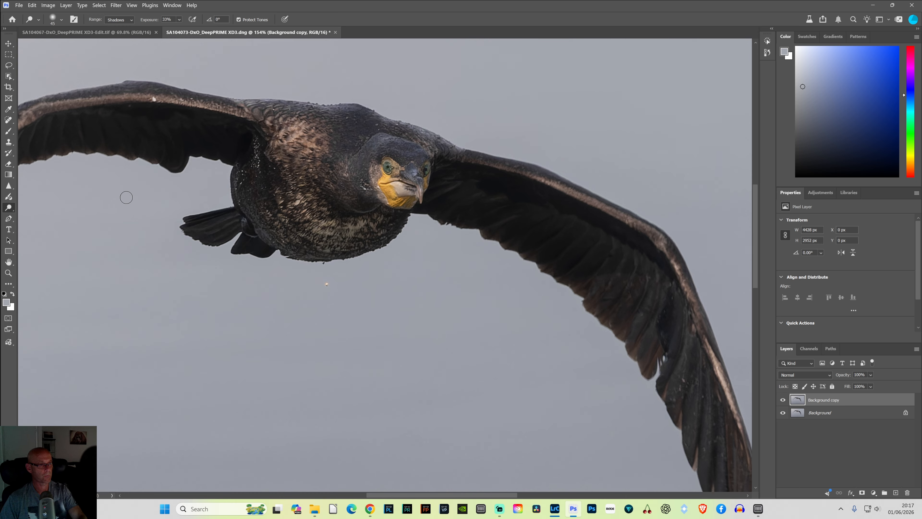
{"action": "key", "text": "bracketleft"}
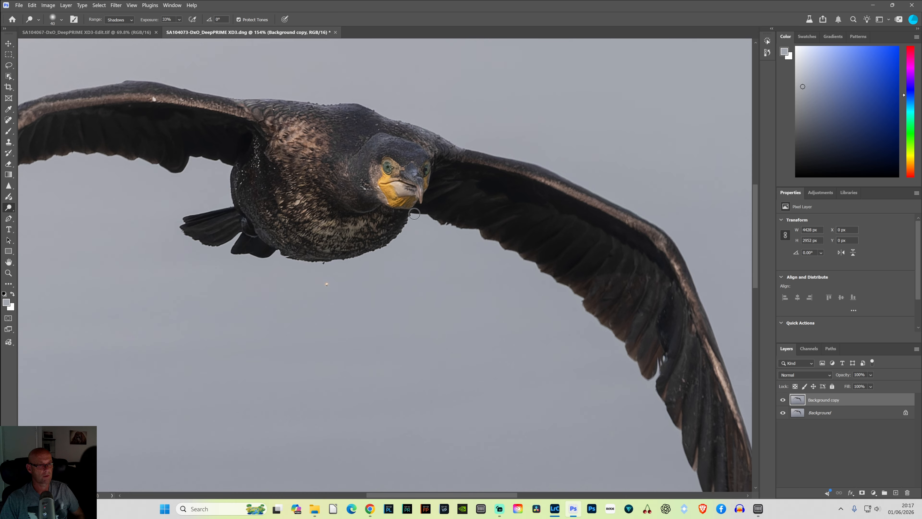
Step: Set up the Burn tool with a 25 px brush and Shadows range for the bird's eye and bill
{"action": "right_click", "coordinate": [8, 208]}
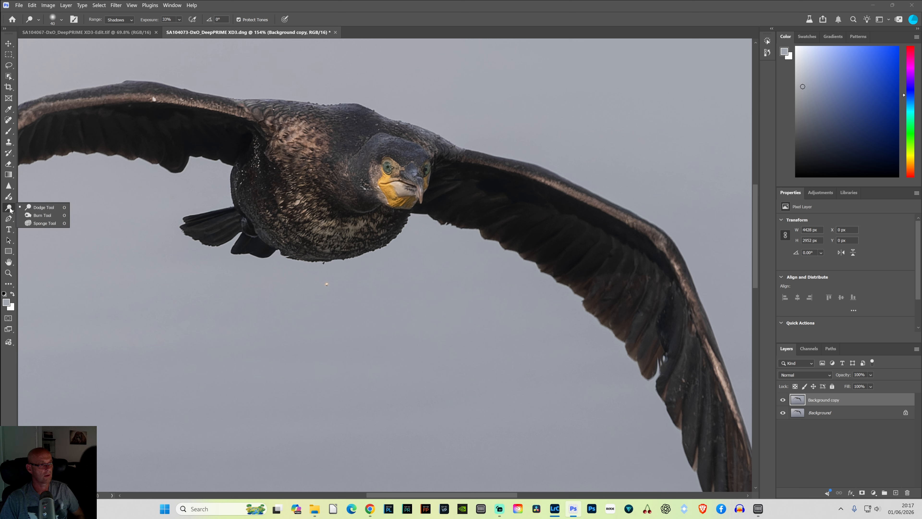
{"action": "left_click", "coordinate": [35, 215]}
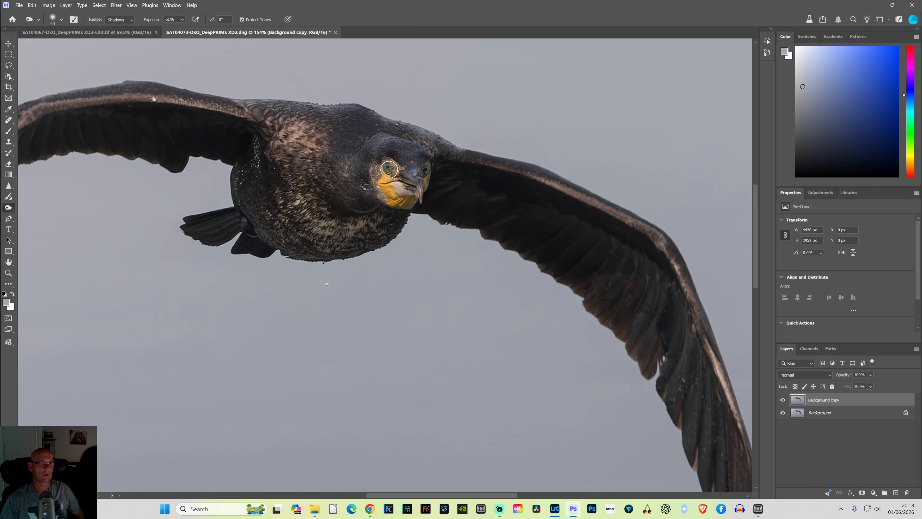
{"action": "key", "text": "bracketleft"}
{"action": "key", "text": "bracketleft"}
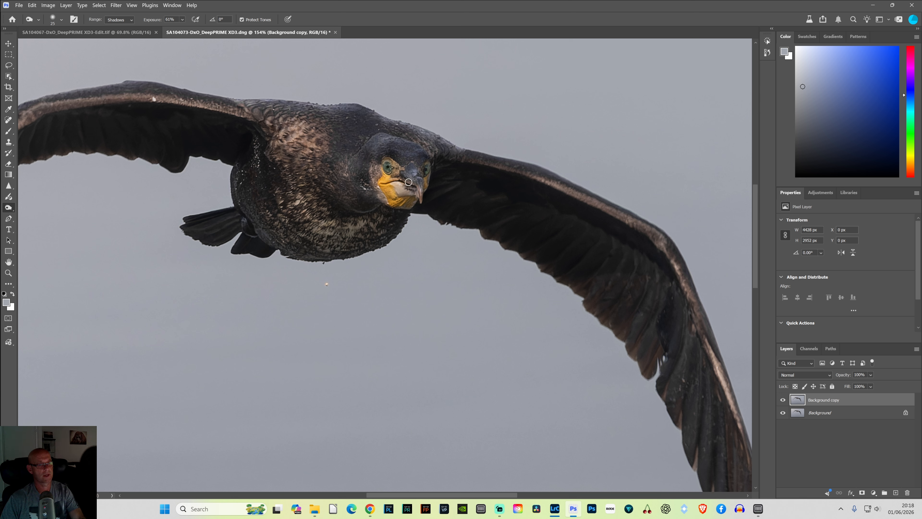
Step: Dodge the yellow patch beneath the bird's bill using the Midtones range at 33% exposure with the 40 px brush
{"action": "right_click", "coordinate": [13, 215]}
{"action": "left_click", "coordinate": [36, 210]}
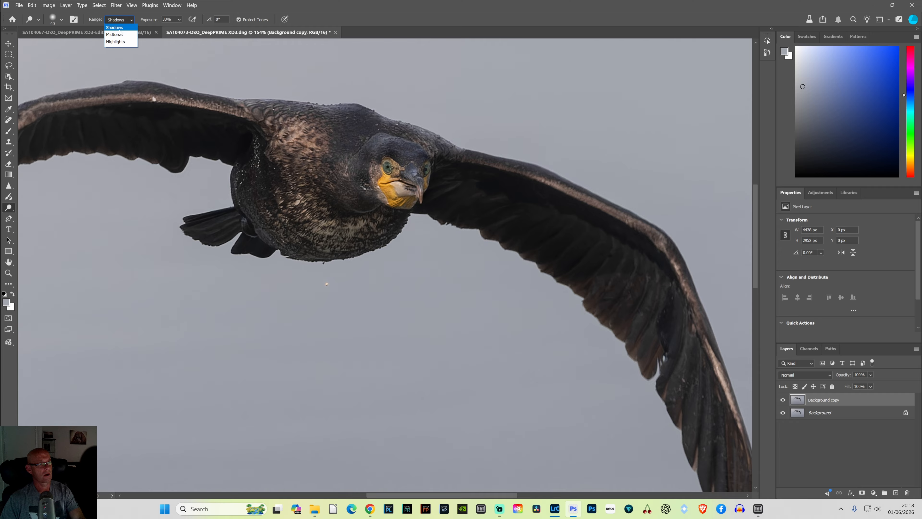
{"action": "left_click", "coordinate": [118, 36]}
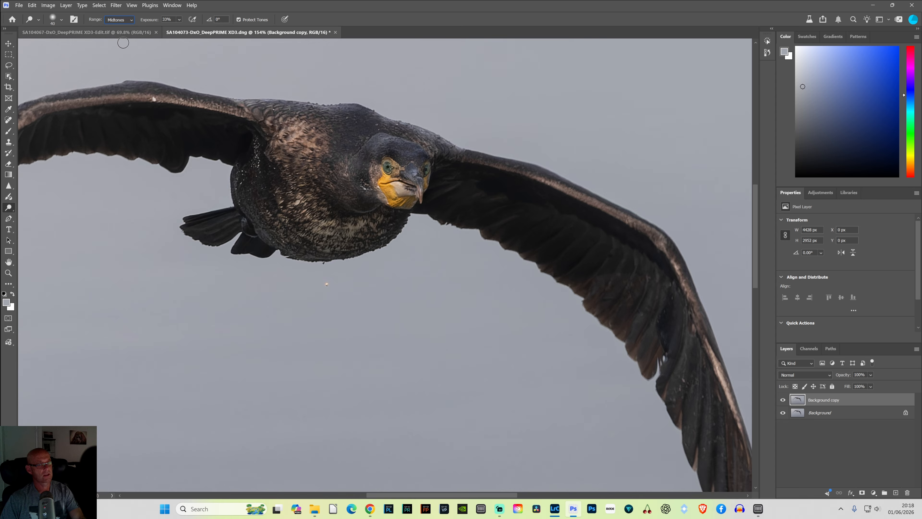
{"action": "left_click_drag", "start_coordinate": [393, 199], "coordinate": [404, 203]}
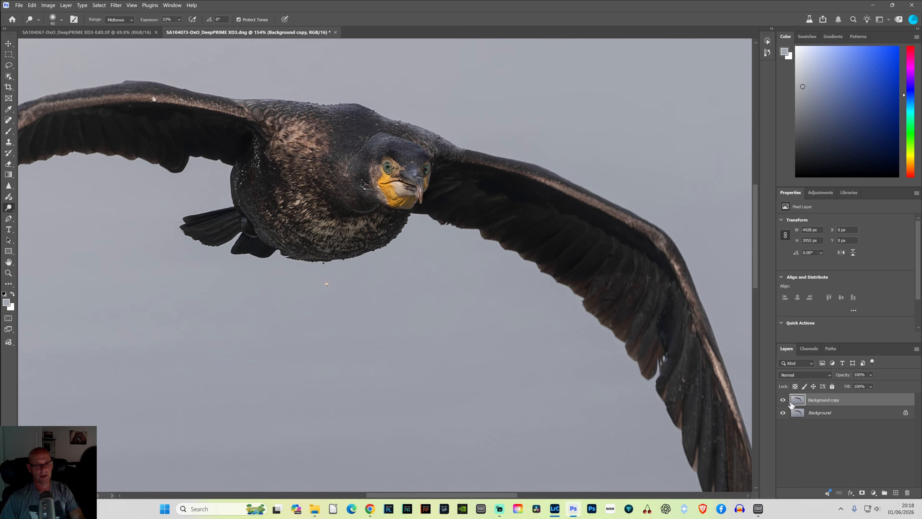
Step: Compare the retouched bird with the original by toggling the visibility of the Background copy layer
{"action": "left_click", "coordinate": [782, 400]}
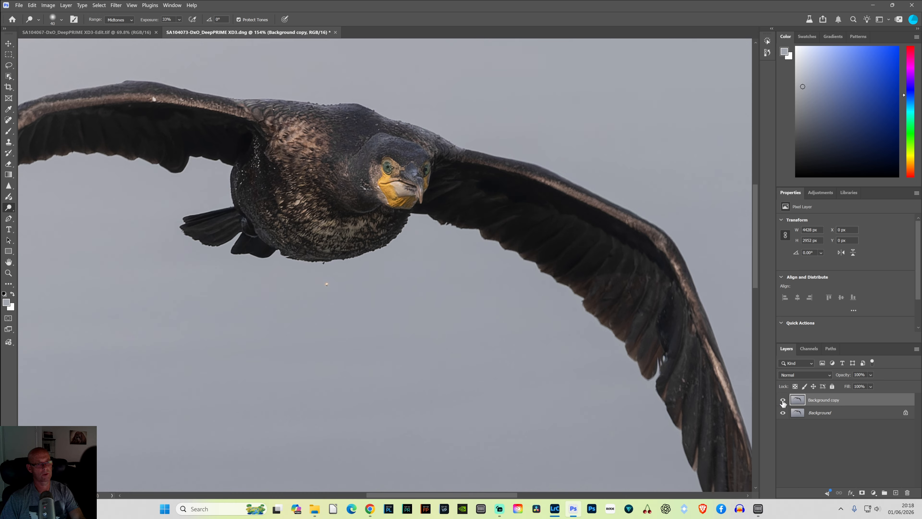
{"action": "left_click", "coordinate": [783, 399]}
{"action": "left_click", "coordinate": [783, 400]}
{"action": "left_click", "coordinate": [783, 399]}
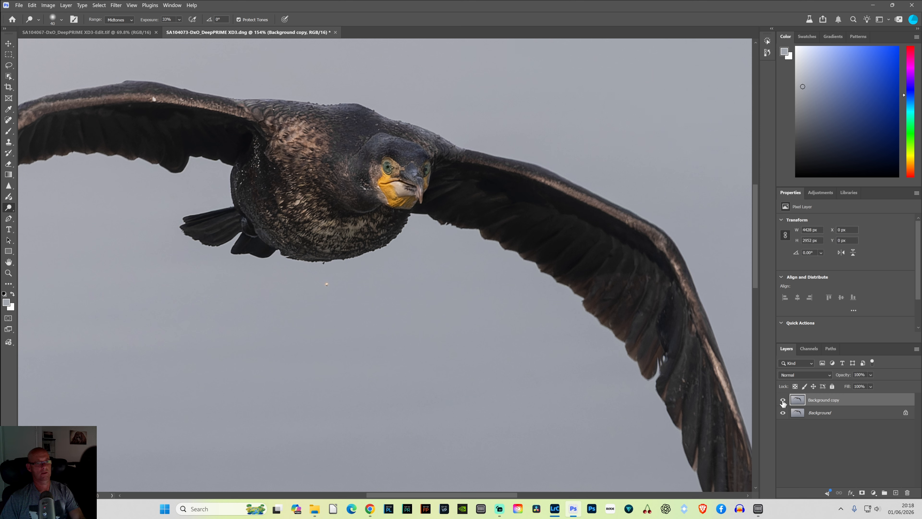
{"action": "left_click", "coordinate": [783, 400]}
{"action": "left_click", "coordinate": [783, 401]}
{"action": "left_click", "coordinate": [783, 400]}
{"action": "left_click", "coordinate": [783, 401]}
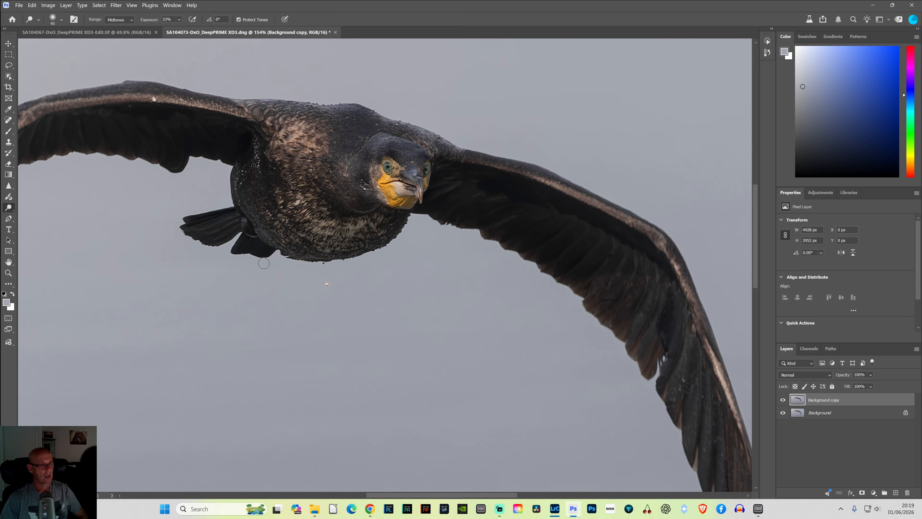
Step: Clone nearby grey background over the light fringe around the tail and rear belly with a 10 px Clone Stamp in Darken mode
{"action": "left_click", "coordinate": [9, 272]}
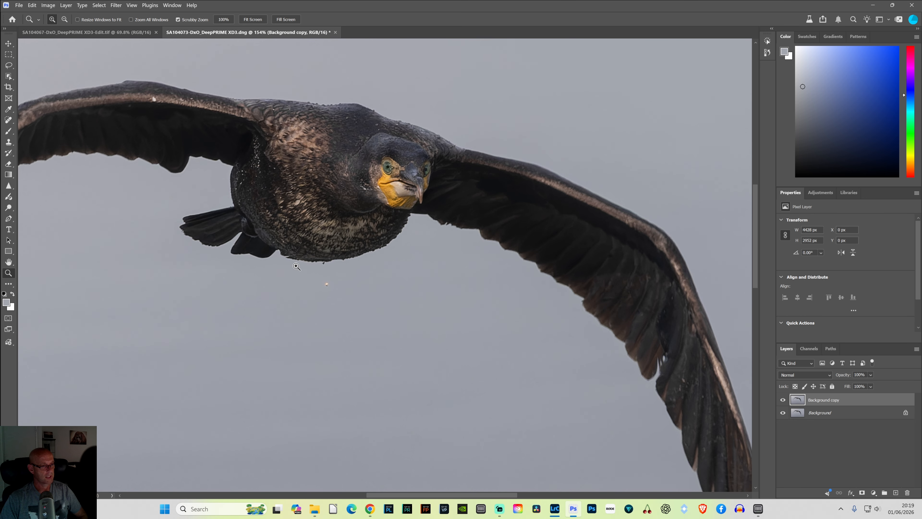
{"action": "left_click_drag", "start_coordinate": [299, 266], "coordinate": [312, 258]}
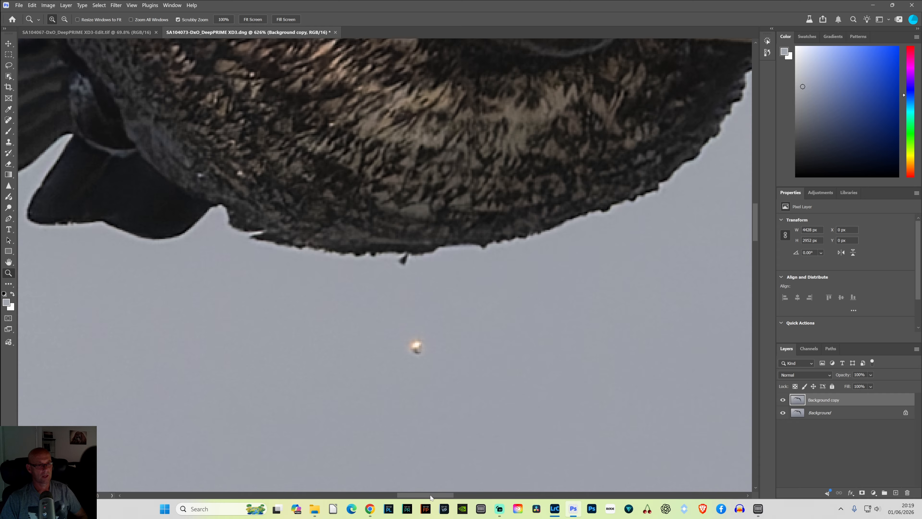
{"action": "left_click_drag", "start_coordinate": [429, 493], "coordinate": [406, 491]}
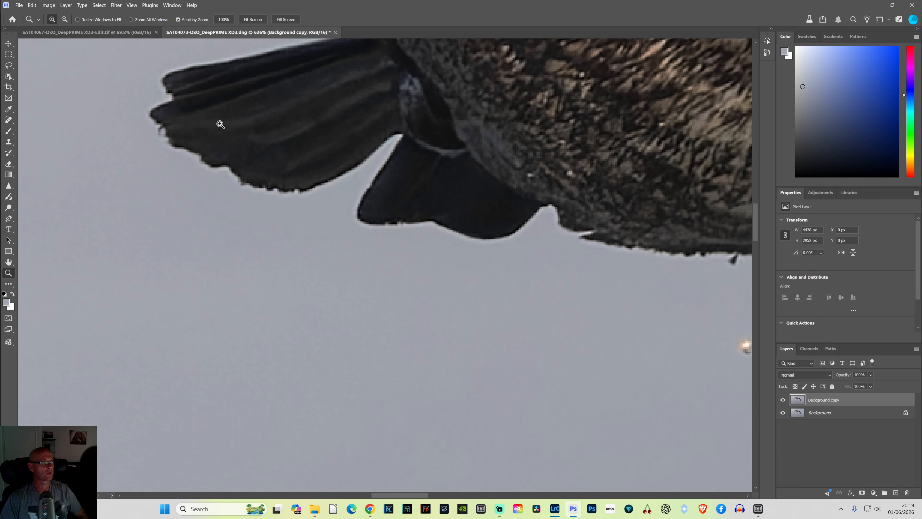
{"action": "left_click", "coordinate": [8, 143]}
{"action": "right_click", "coordinate": [11, 145]}
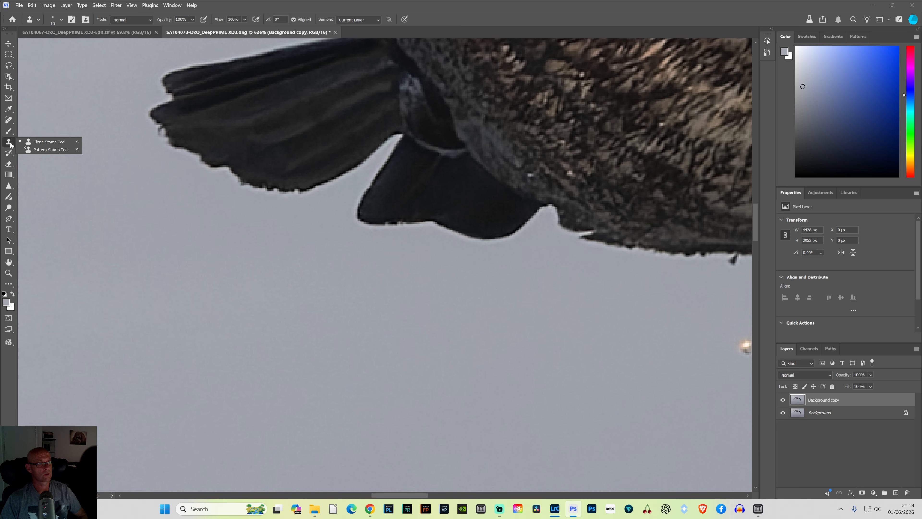
{"action": "left_click", "coordinate": [42, 142]}
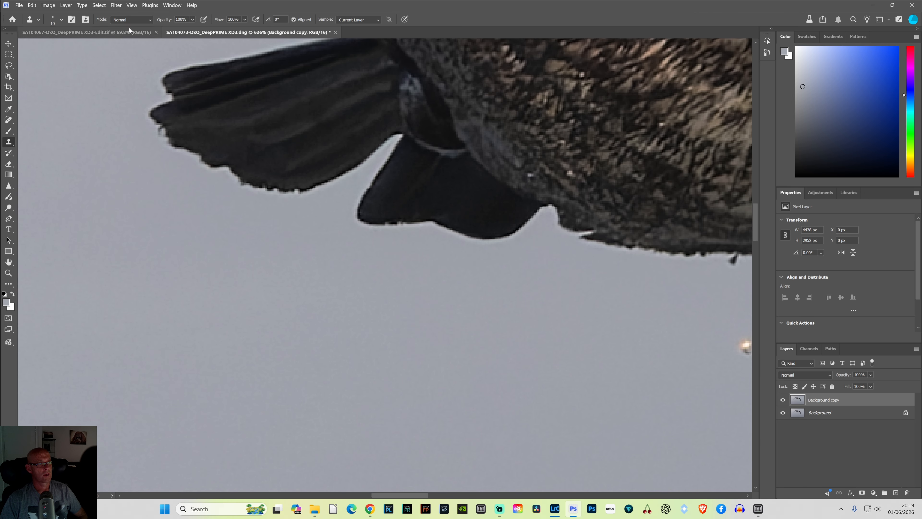
{"action": "left_click", "coordinate": [130, 19]}
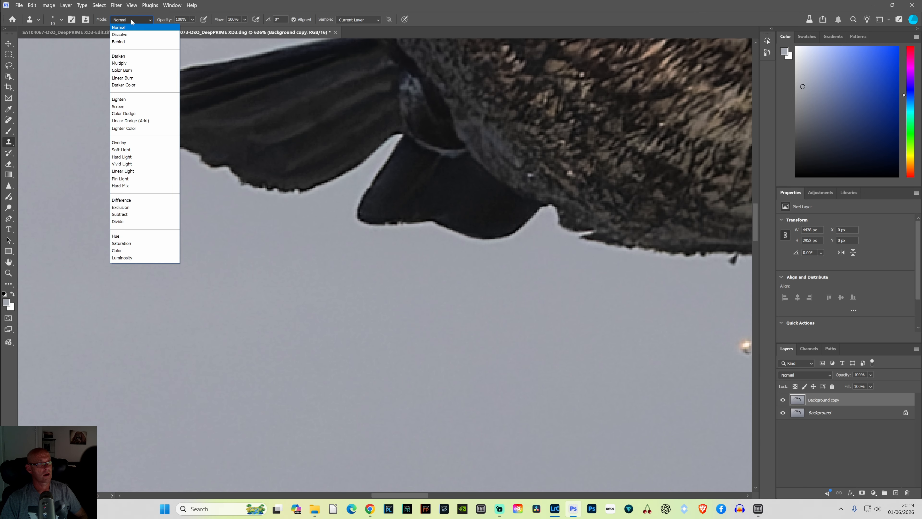
{"action": "left_click", "coordinate": [123, 56]}
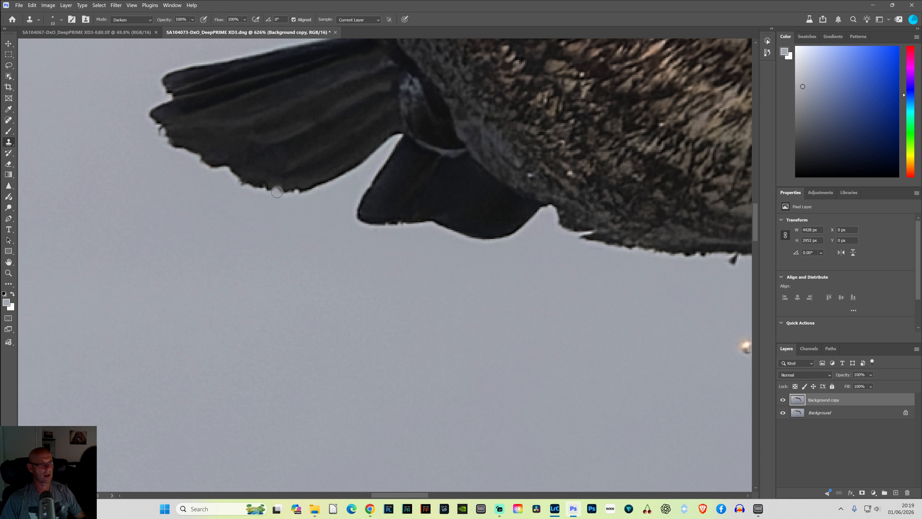
{"action": "mouse_move", "coordinate": [287, 192]}
{"action": "left_mouse_down"}
{"action": "mouse_move", "coordinate": [328, 192]}
{"action": "mouse_move", "coordinate": [293, 200]}
{"action": "mouse_move", "coordinate": [197, 170]}
{"action": "mouse_move", "coordinate": [210, 168]}
{"action": "mouse_move", "coordinate": [157, 136]}
{"action": "mouse_move", "coordinate": [146, 109]}
{"action": "mouse_move", "coordinate": [160, 100]}
{"action": "mouse_move", "coordinate": [158, 73]}
{"action": "mouse_move", "coordinate": [252, 52]}
{"action": "left_mouse_up"}
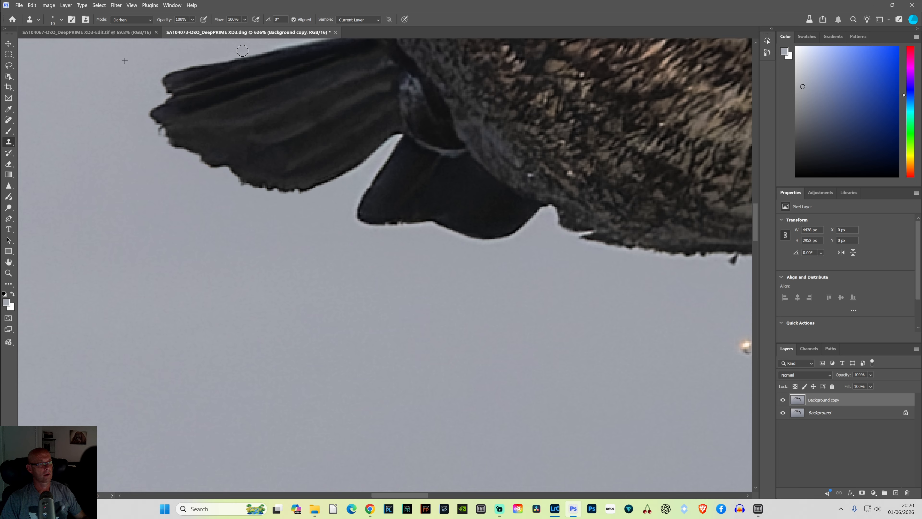
{"action": "mouse_move", "coordinate": [368, 188]}
{"action": "left_mouse_down"}
{"action": "mouse_move", "coordinate": [399, 137]}
{"action": "mouse_move", "coordinate": [355, 212]}
{"action": "left_mouse_up"}
{"action": "mouse_move", "coordinate": [374, 156]}
{"action": "left_mouse_down"}
{"action": "mouse_move", "coordinate": [344, 182]}
{"action": "mouse_move", "coordinate": [311, 191]}
{"action": "mouse_move", "coordinate": [395, 227]}
{"action": "mouse_move", "coordinate": [514, 239]}
{"action": "mouse_move", "coordinate": [498, 264]}
{"action": "mouse_move", "coordinate": [547, 208]}
{"action": "mouse_move", "coordinate": [566, 240]}
{"action": "mouse_move", "coordinate": [554, 214]}
{"action": "mouse_move", "coordinate": [584, 227]}
{"action": "mouse_move", "coordinate": [578, 234]}
{"action": "mouse_move", "coordinate": [590, 237]}
{"action": "mouse_move", "coordinate": [578, 238]}
{"action": "mouse_move", "coordinate": [699, 263]}
{"action": "left_mouse_up"}
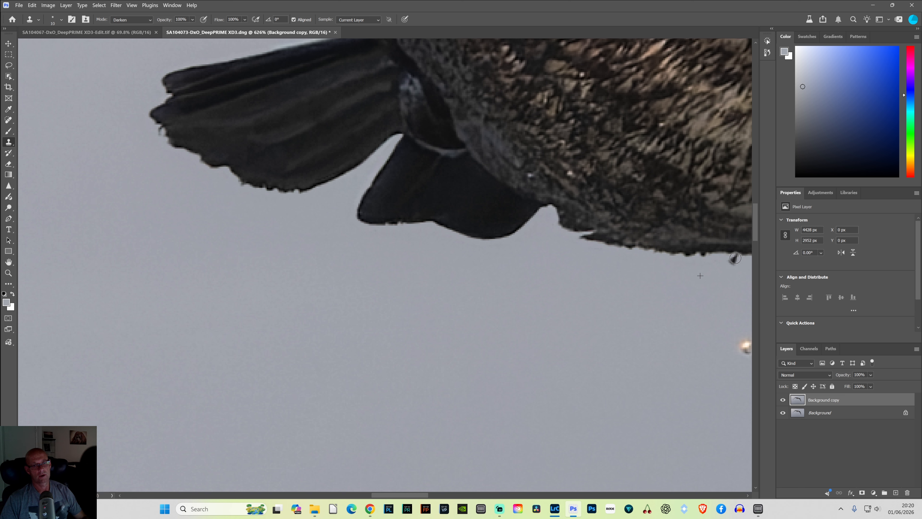
Step: Clone nearby background along the belly's lower edge and up the curve of the chest to cover the light fringe
{"action": "left_click_drag", "start_coordinate": [420, 494], "coordinate": [454, 492]}
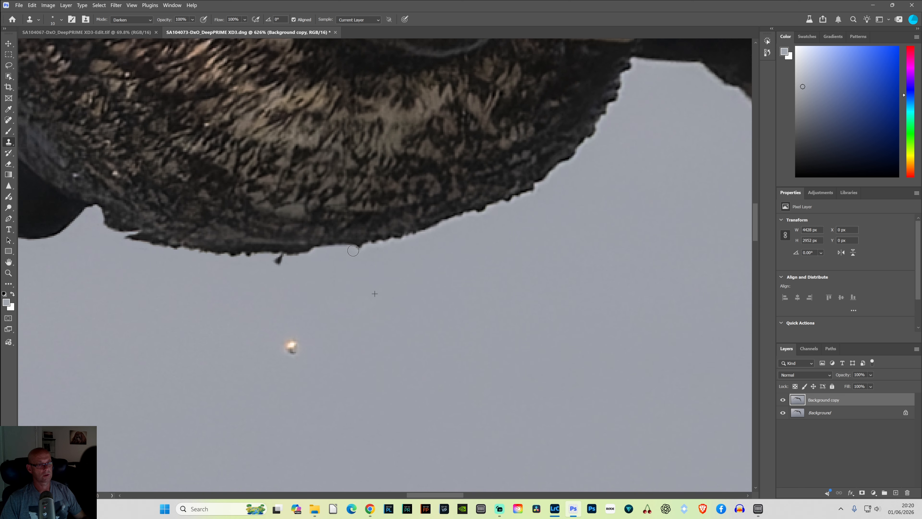
{"action": "mouse_move", "coordinate": [353, 250]}
{"action": "left_mouse_down"}
{"action": "mouse_move", "coordinate": [514, 197]}
{"action": "mouse_move", "coordinate": [593, 132]}
{"action": "left_mouse_up"}
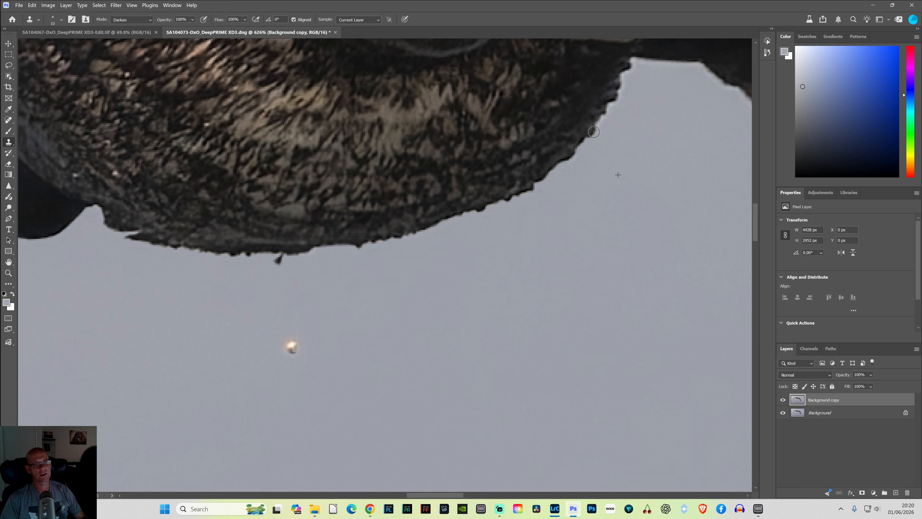
{"action": "left_click", "coordinate": [626, 124], "text": "alt"}
{"action": "left_click", "coordinate": [608, 126]}
{"action": "left_click_drag", "start_coordinate": [605, 126], "coordinate": [611, 107]}
Step: Clone nearby background over the light fringe on the inner wing's trailing edge, beside the bird's chest
{"action": "left_click_drag", "start_coordinate": [441, 494], "coordinate": [475, 490]}
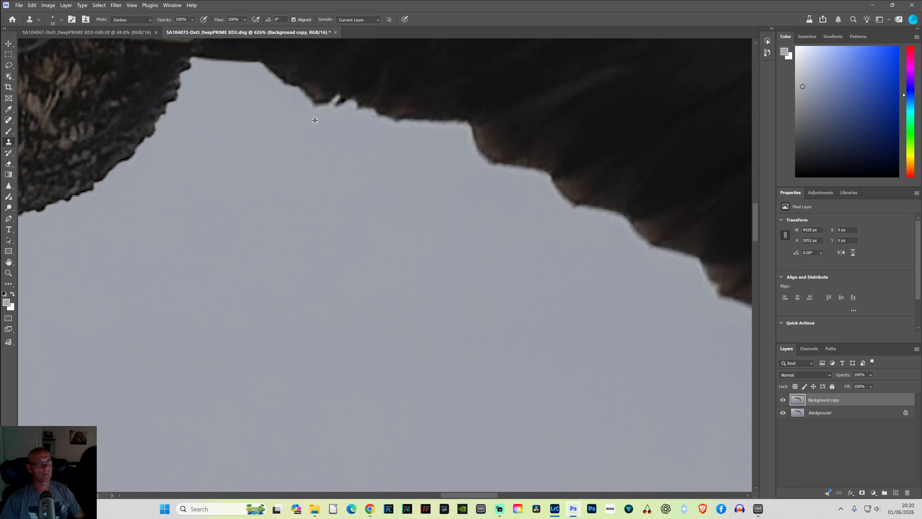
{"action": "left_click", "coordinate": [315, 121], "text": "alt"}
{"action": "left_click", "coordinate": [333, 102]}
{"action": "key", "text": "ctrl+minus"}
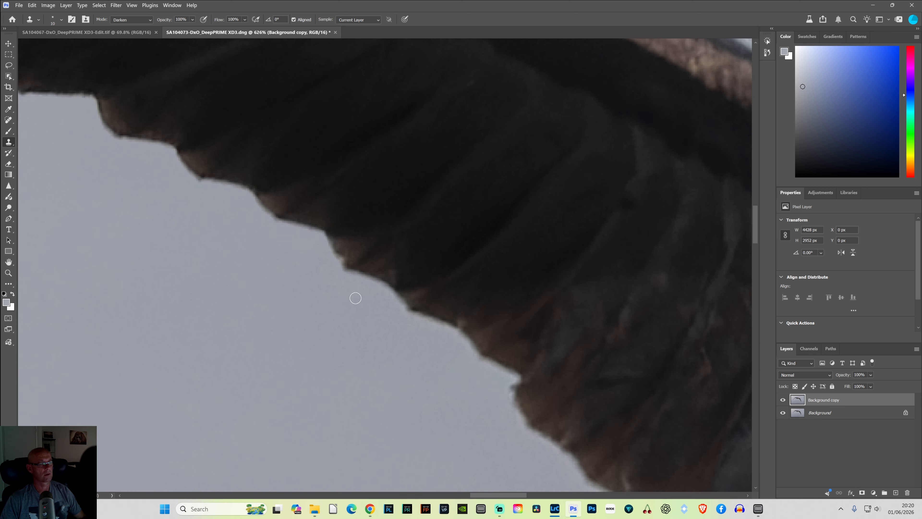
Step: Clone nearby grey background over the light fringe along the picture's right wing, following its trailing edge down to the outer tip feathers
{"action": "left_click", "coordinate": [9, 272]}
{"action": "key", "text": "ctrl+0"}
{"action": "left_click", "coordinate": [465, 243]}
{"action": "left_click", "coordinate": [466, 243]}
{"action": "left_click", "coordinate": [465, 243]}
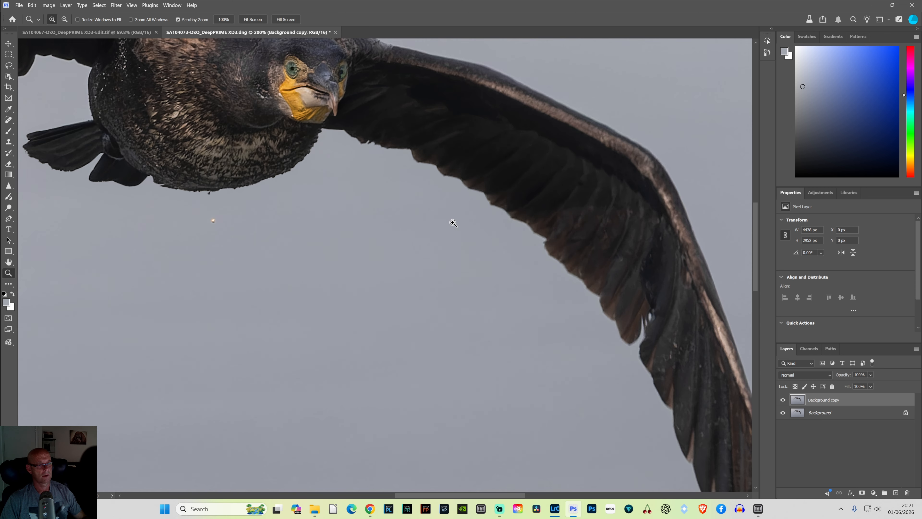
{"action": "key", "text": "s"}
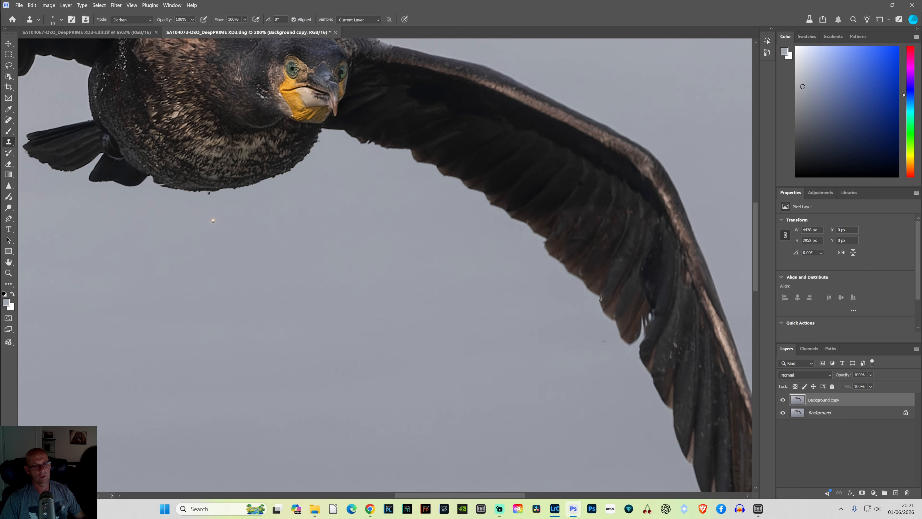
{"action": "scroll", "coordinate": [592, 340], "scroll_direction": "down", "scroll_amount": 3}
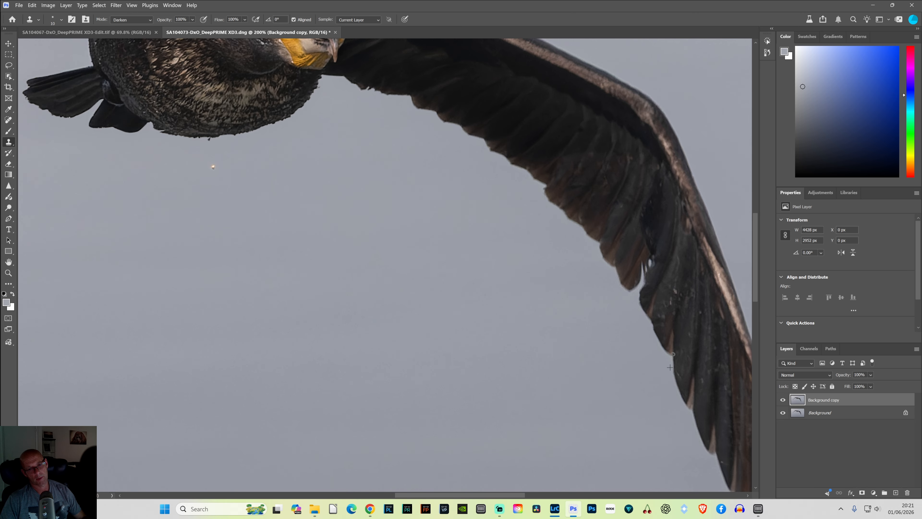
{"action": "scroll", "coordinate": [594, 442], "scroll_direction": "down", "scroll_amount": 2}
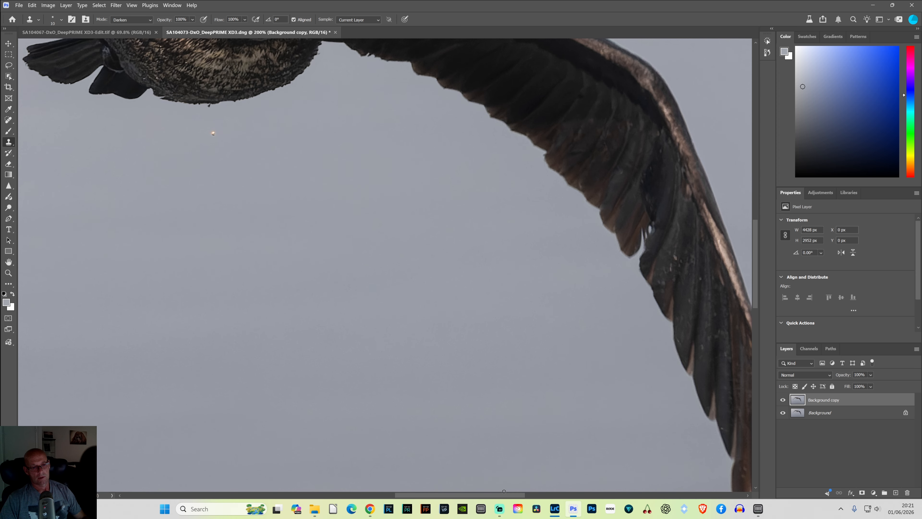
{"action": "scroll", "coordinate": [507, 494], "scroll_direction": "right", "scroll_amount": 5}
{"action": "scroll", "coordinate": [529, 472], "scroll_direction": "down", "scroll_amount": 4}
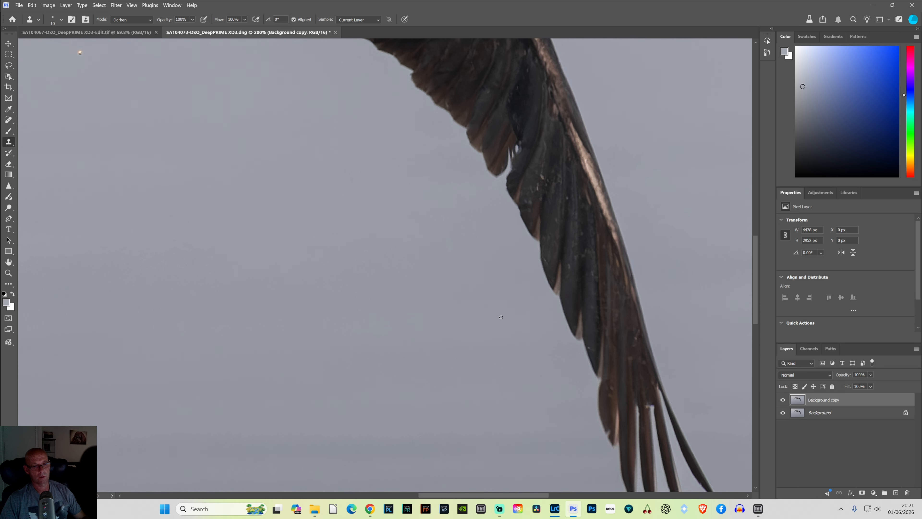
{"action": "scroll", "coordinate": [501, 317], "scroll_direction": "down", "scroll_amount": 4}
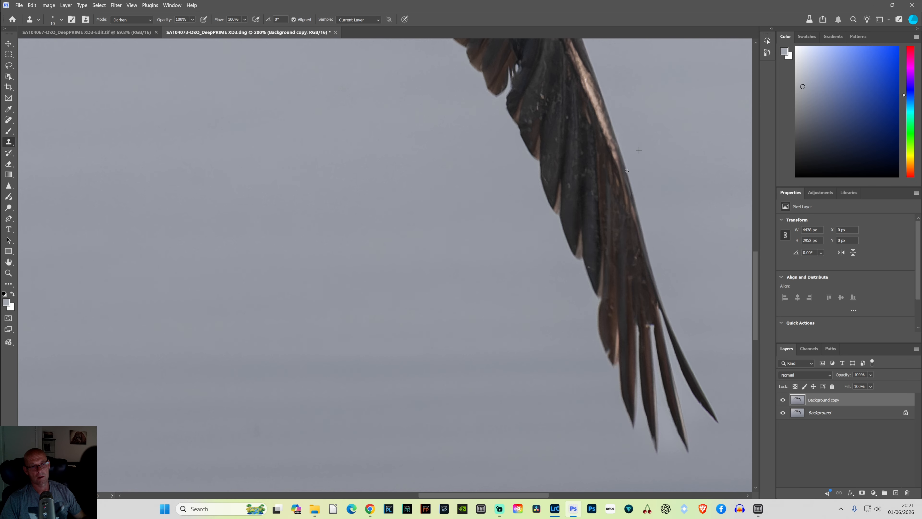
Step: Clone nearby background over the light fringe along the leading edge of the picture's right wing, from the tip side up past the bend
{"action": "scroll", "coordinate": [581, 145], "scroll_direction": "up", "scroll_amount": 10}
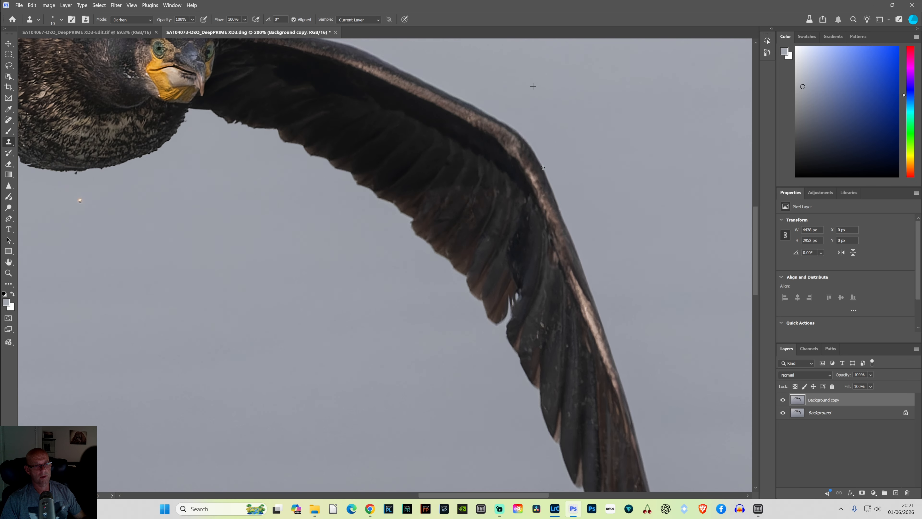
{"action": "scroll", "coordinate": [518, 272], "scroll_direction": "up", "scroll_amount": 4}
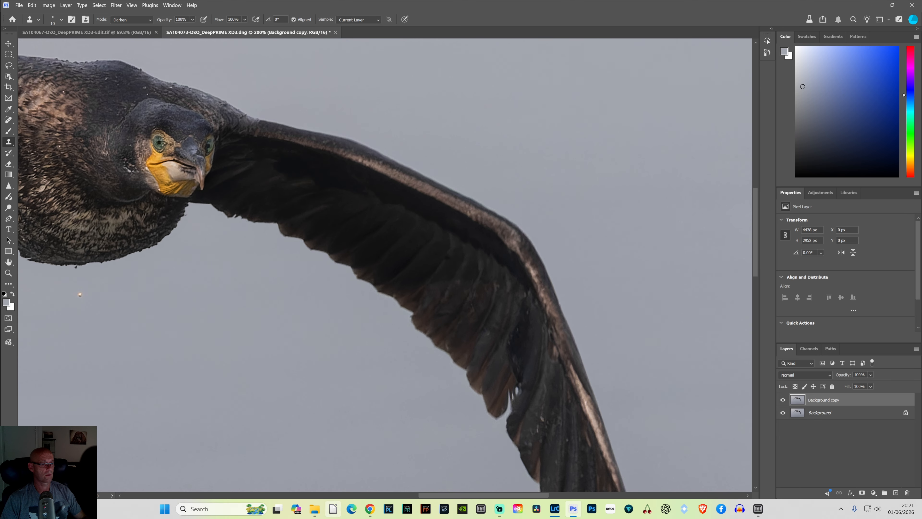
{"action": "left_click_drag", "start_coordinate": [428, 495], "coordinate": [386, 480]}
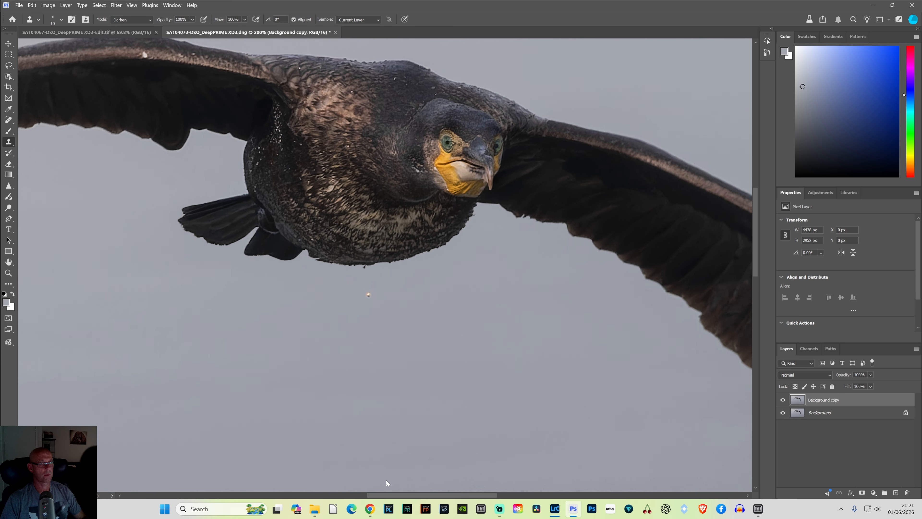
{"action": "scroll", "coordinate": [372, 467], "scroll_direction": "up", "scroll_amount": 3}
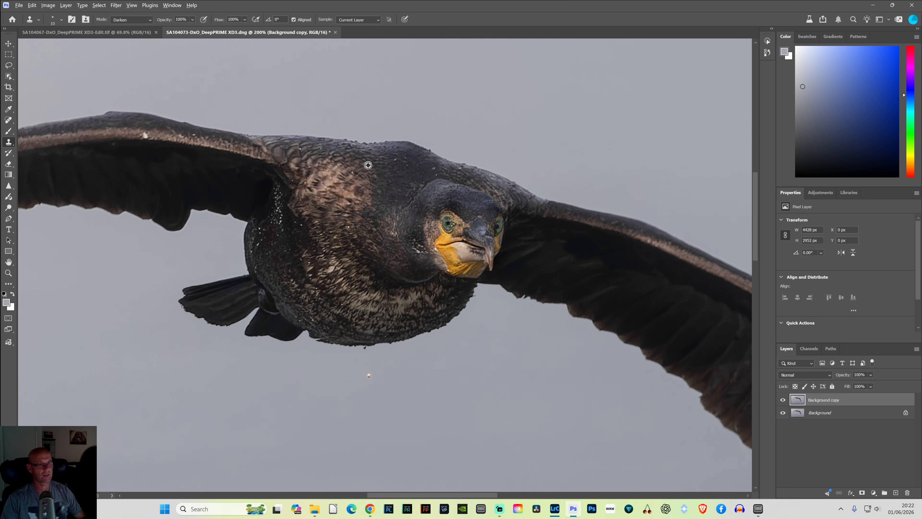
Step: Set up the Sharpen tool with 36% strength and a 60 px brush
{"action": "scroll", "coordinate": [458, 258], "scroll_direction": "left", "scroll_amount": 5}
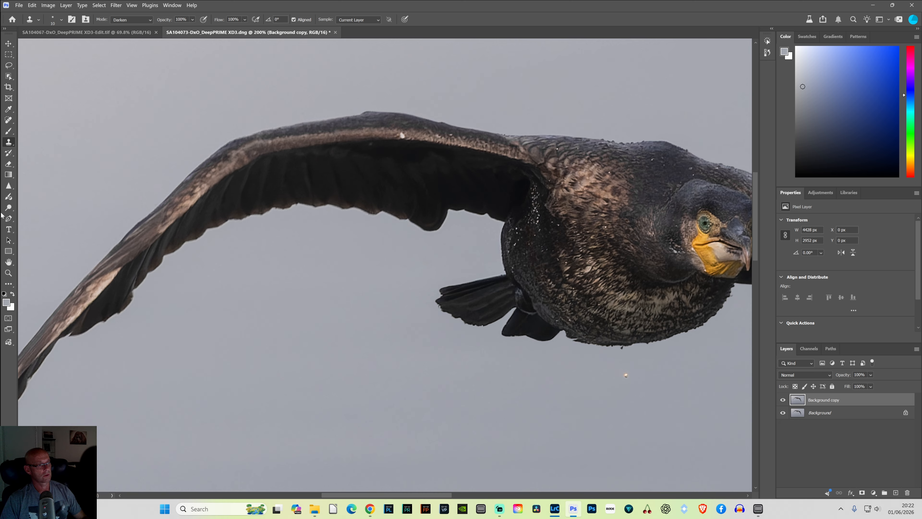
{"action": "left_click", "coordinate": [6, 187]}
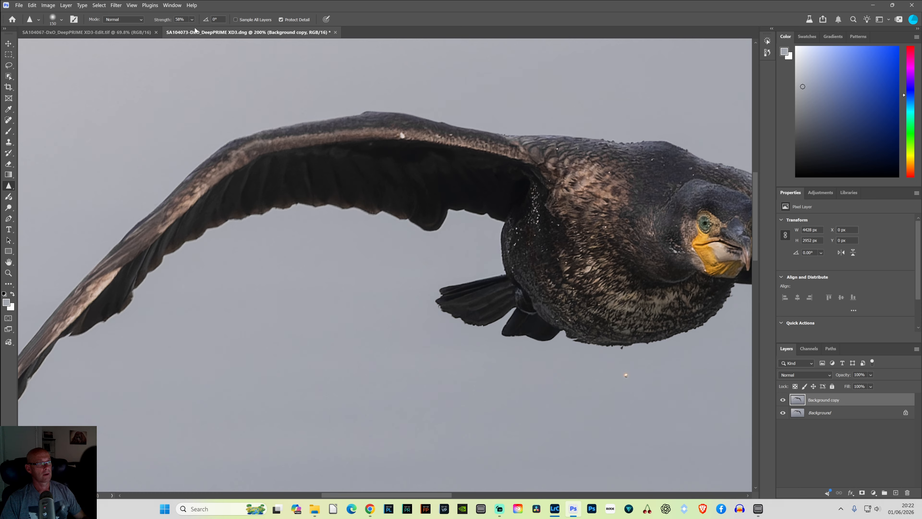
{"action": "left_click_drag", "start_coordinate": [164, 22], "coordinate": [149, 24]}
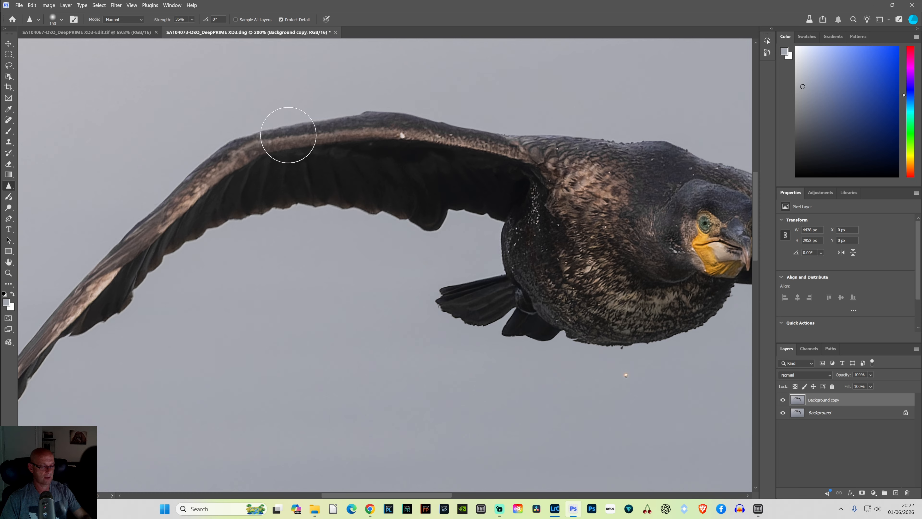
{"action": "key", "text": "bracketleft"}
{"action": "key", "text": "bracketleft"}
{"action": "key", "text": "bracketleft"}
{"action": "key", "text": "bracketleft"}
{"action": "key", "text": "bracketleft"}
{"action": "key", "text": "bracketleft"}
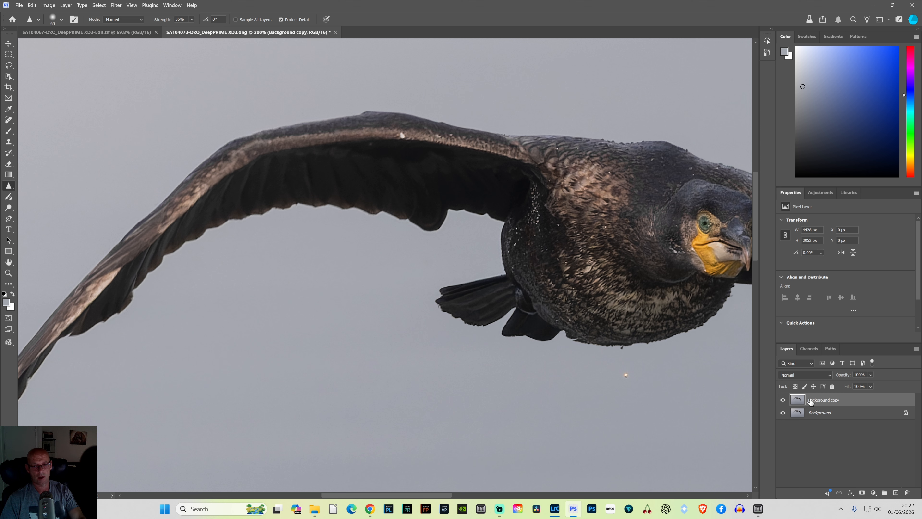
Step: Duplicate the Background copy layer as Background copy 2
{"action": "right_click", "coordinate": [812, 400]}
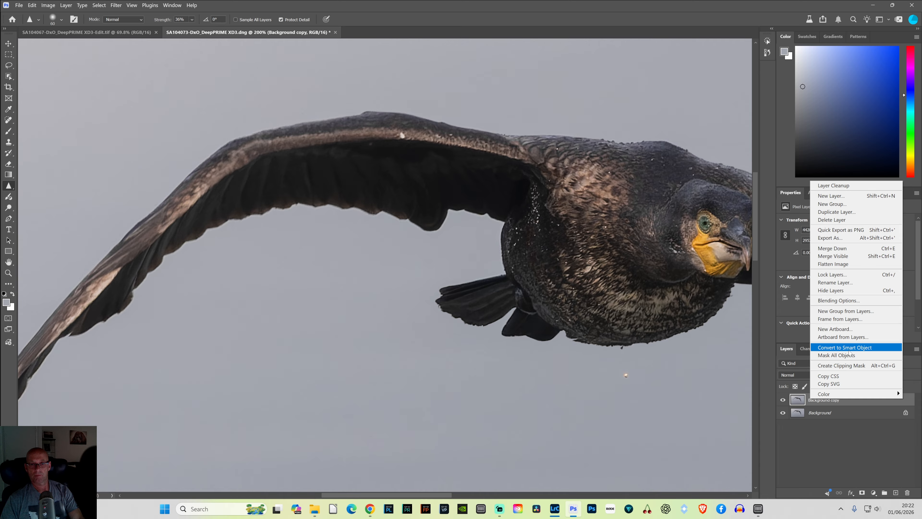
{"action": "left_click", "coordinate": [858, 212]}
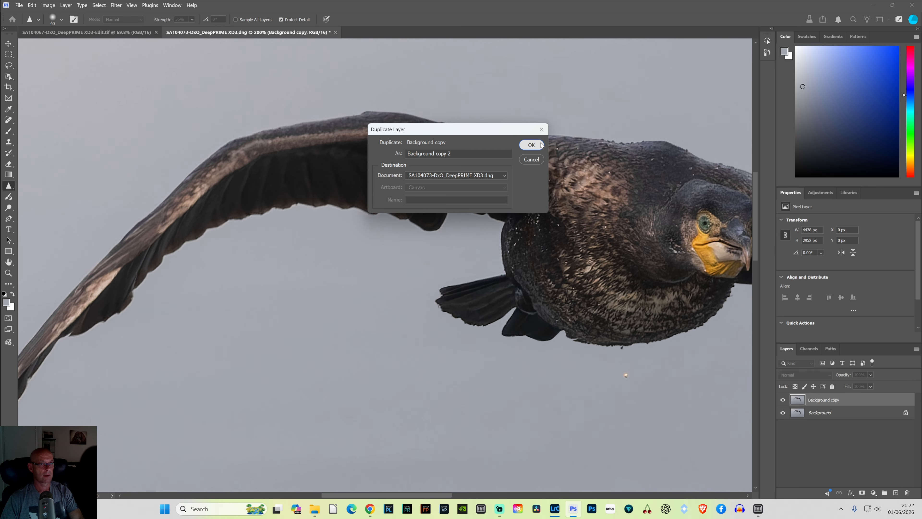
{"action": "left_click", "coordinate": [541, 145]}
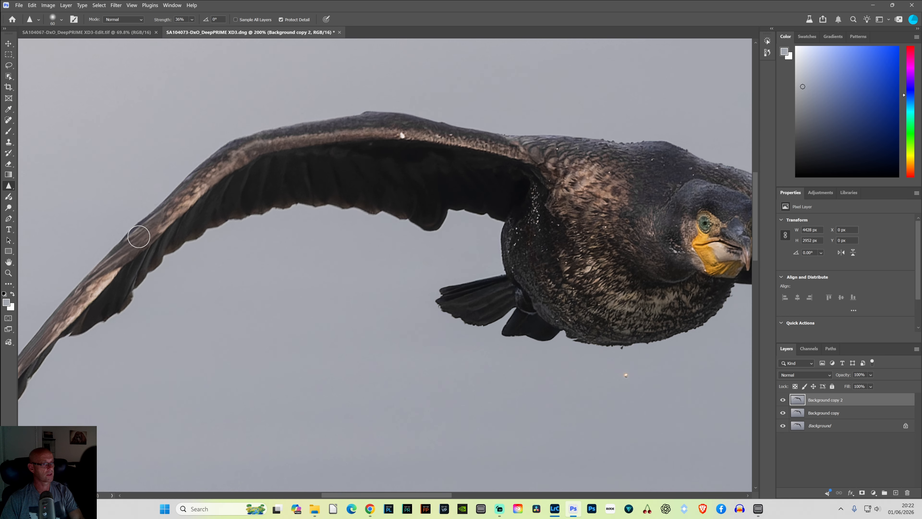
Step: Sharpen the picture's left wing, then the bird's body and head, on the Background copy 2 layer
{"action": "scroll", "coordinate": [154, 369], "scroll_direction": "down", "scroll_amount": 1}
{"action": "left_click_drag", "start_coordinate": [341, 496], "coordinate": [304, 434]}
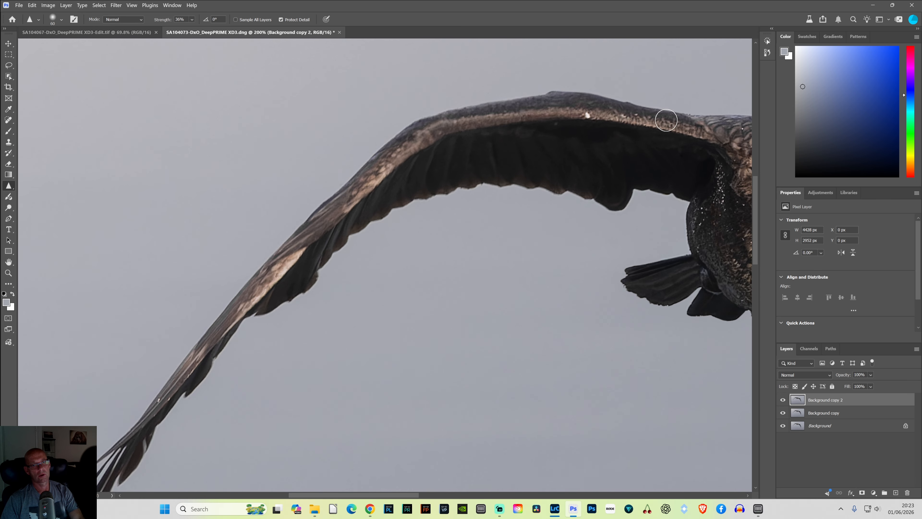
{"action": "left_click_drag", "start_coordinate": [400, 494], "coordinate": [483, 480]}
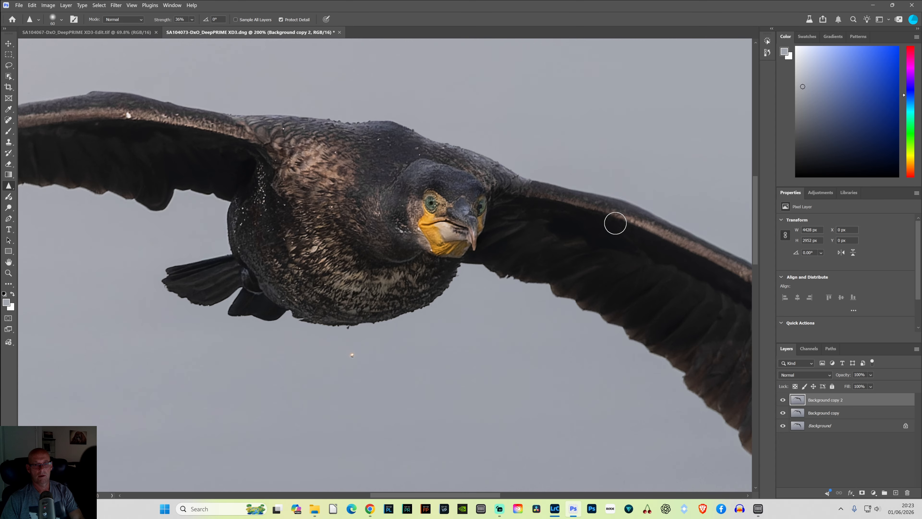
Step: Sharpen the picture's right wing from the shoulder around the bend and down to the tip feathers
{"action": "left_click_drag", "start_coordinate": [415, 495], "coordinate": [468, 496]}
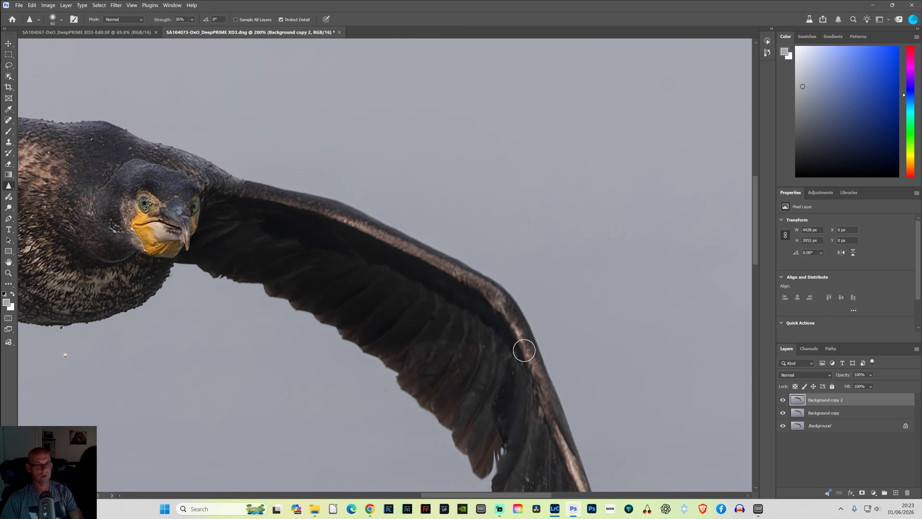
{"action": "scroll", "coordinate": [535, 406], "scroll_direction": "down", "scroll_amount": 2}
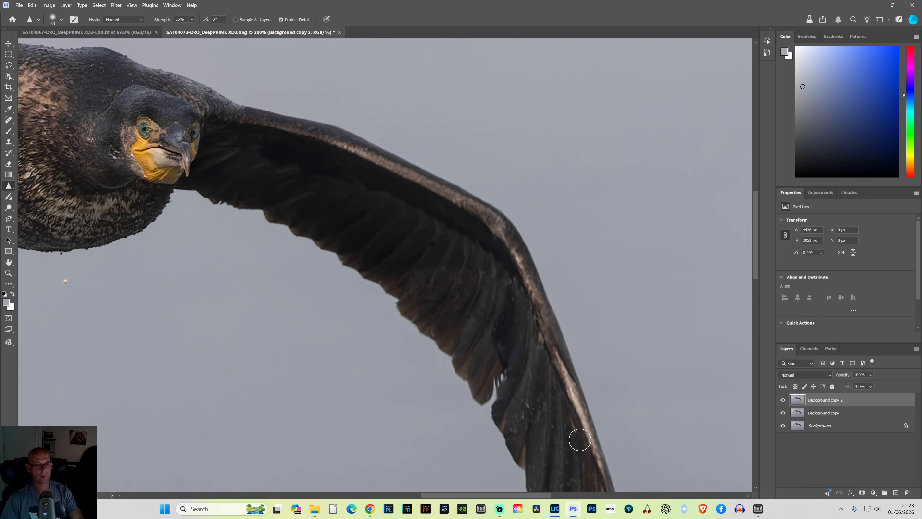
{"action": "scroll", "coordinate": [579, 417], "scroll_direction": "down", "scroll_amount": 2}
{"action": "scroll", "coordinate": [609, 449], "scroll_direction": "down", "scroll_amount": 3}
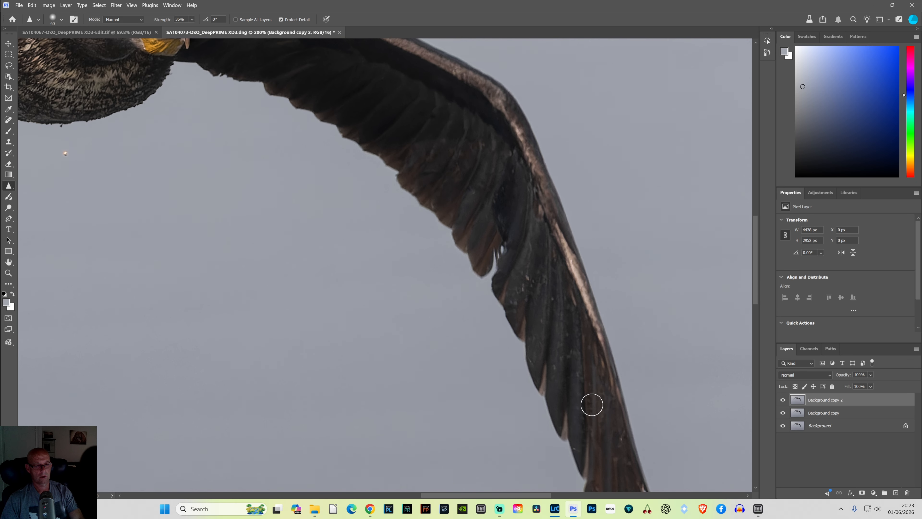
{"action": "scroll", "coordinate": [601, 423], "scroll_direction": "down", "scroll_amount": 1}
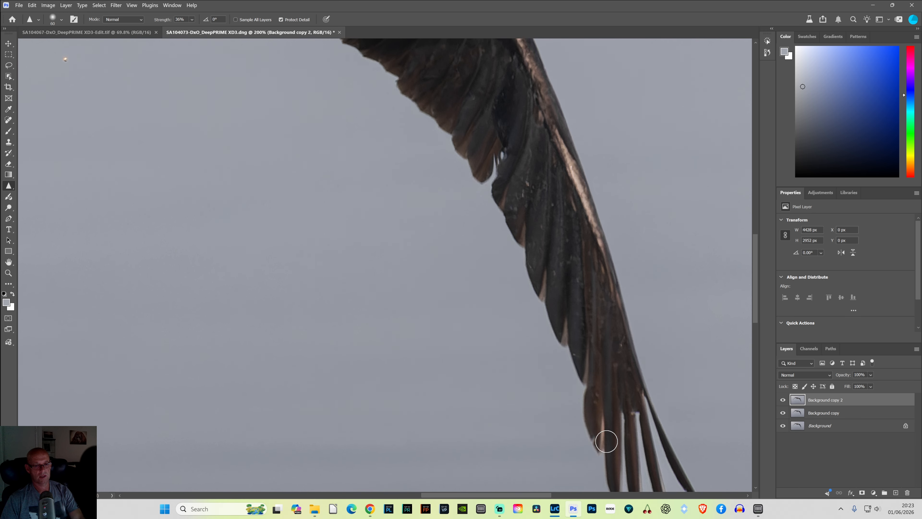
{"action": "scroll", "coordinate": [572, 371], "scroll_direction": "up", "scroll_amount": 4}
{"action": "scroll", "coordinate": [226, 302], "scroll_direction": "up", "scroll_amount": 2}
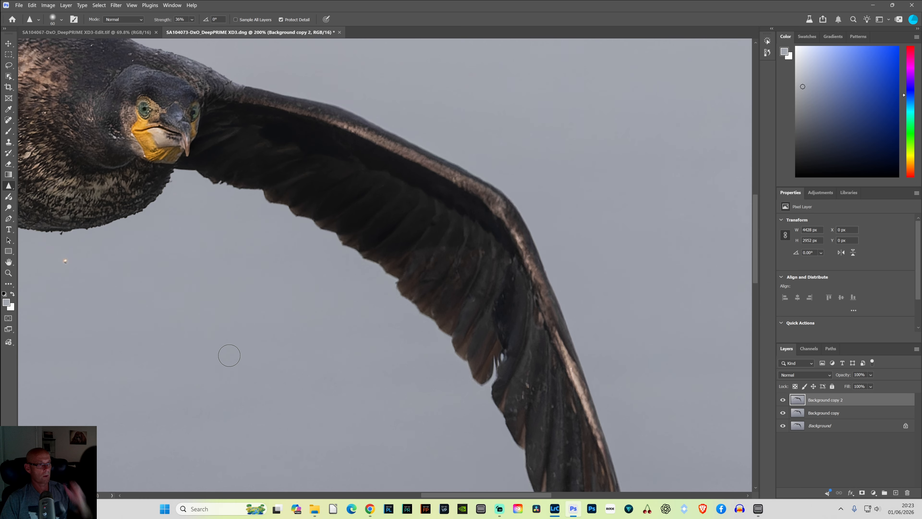
Step: Fit the whole photo in view and flatten all layers into the Background
{"action": "left_click_drag", "start_coordinate": [437, 493], "coordinate": [408, 488]}
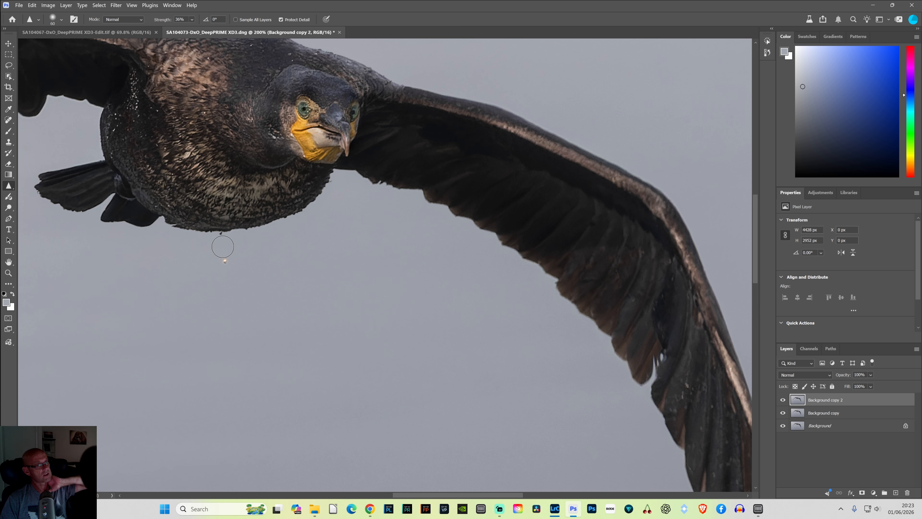
{"action": "scroll", "coordinate": [305, 283], "scroll_direction": "up", "scroll_amount": 1}
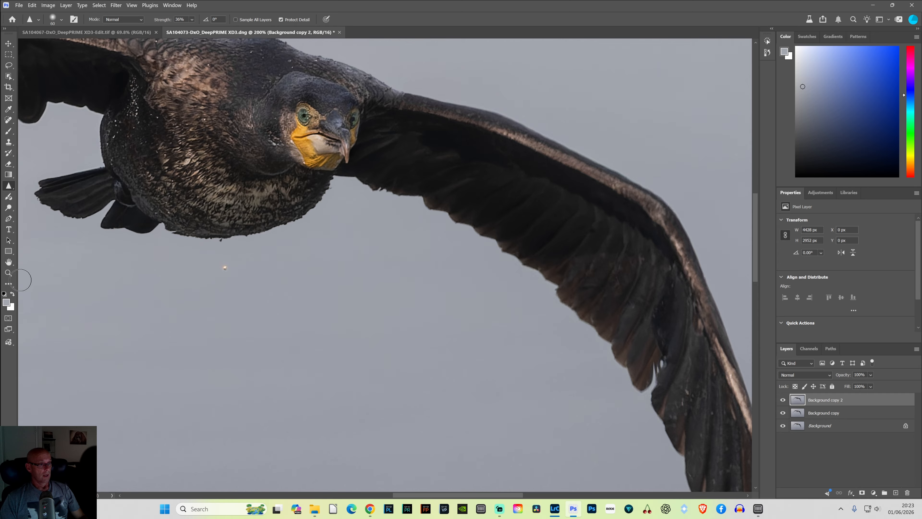
{"action": "left_click", "coordinate": [9, 272]}
{"action": "left_click", "coordinate": [251, 20]}
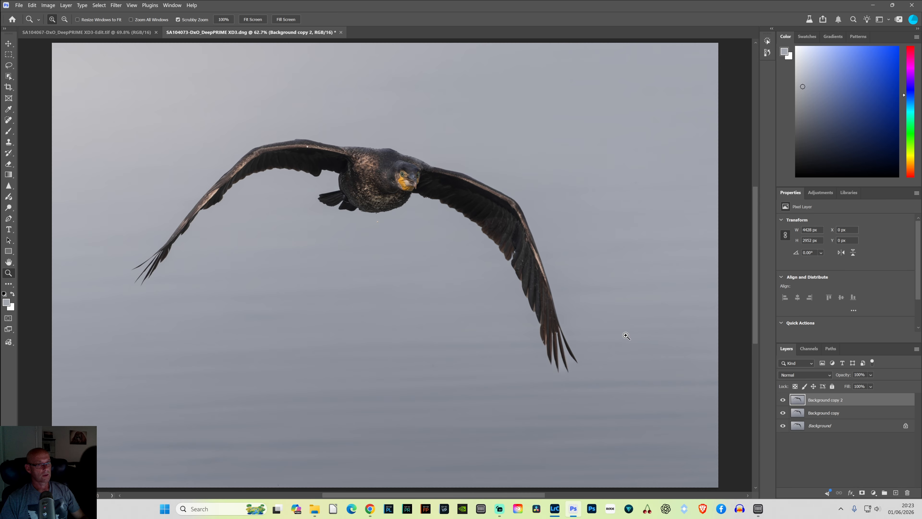
{"action": "right_click", "coordinate": [824, 428]}
{"action": "left_click", "coordinate": [854, 407]}
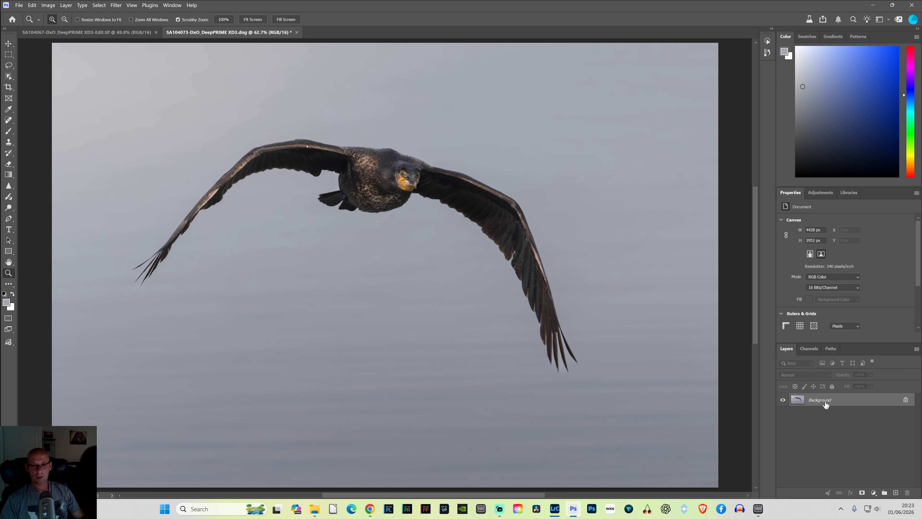
Step: Duplicate the flattened Background layer as Background copy and add a Curves adjustment layer above it
{"action": "right_click", "coordinate": [825, 400]}
{"action": "left_click", "coordinate": [845, 432]}
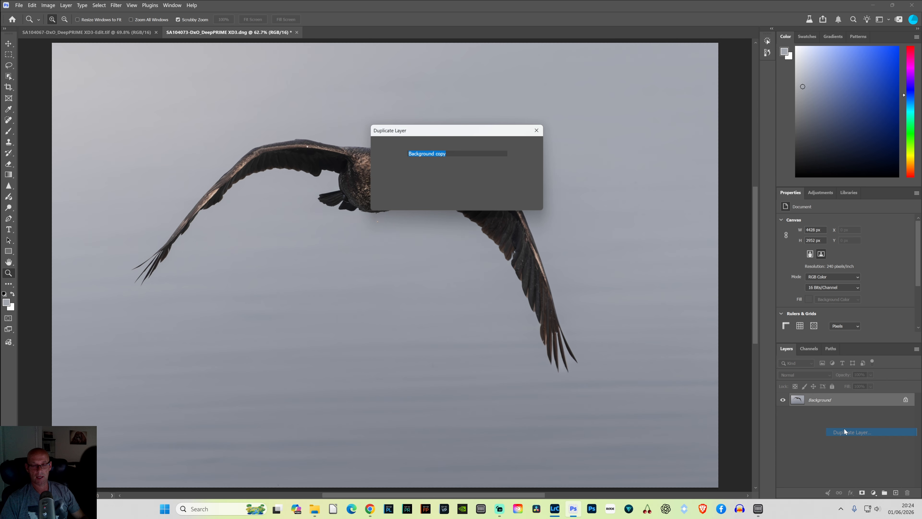
{"action": "key", "text": "Return"}
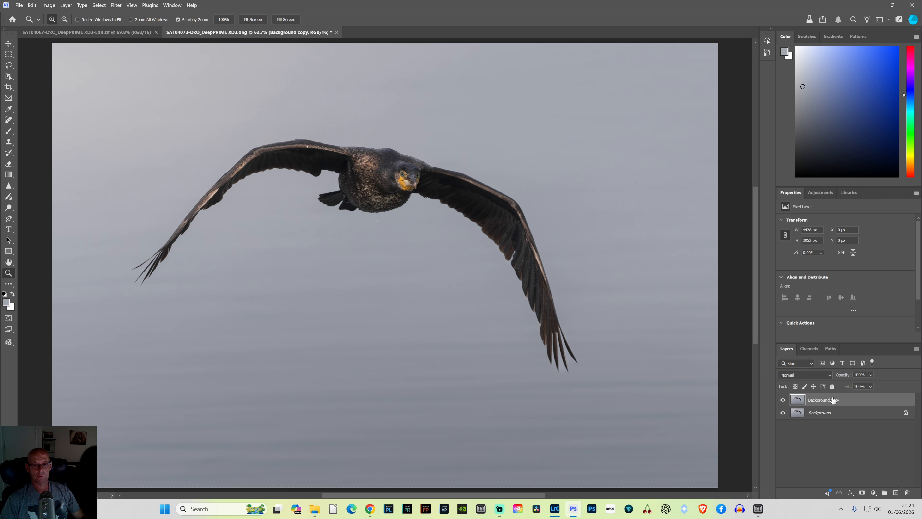
{"action": "left_click", "coordinate": [830, 194]}
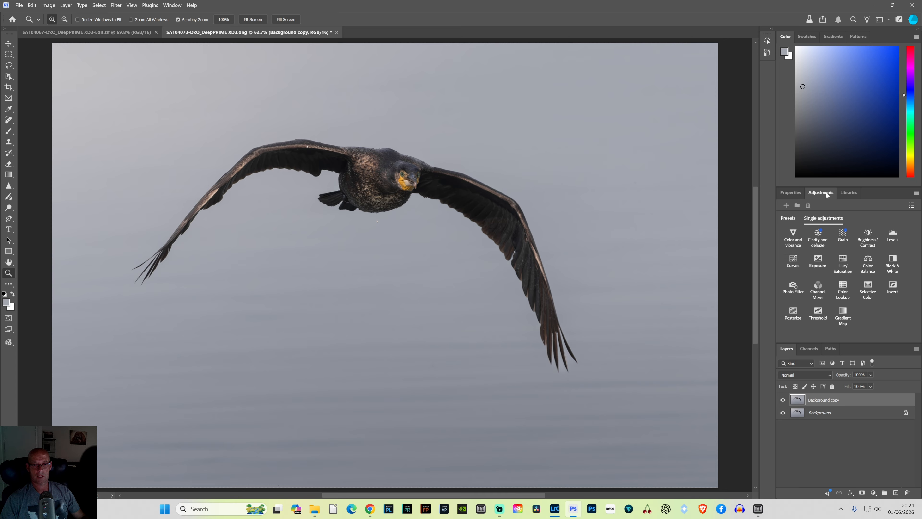
{"action": "left_click", "coordinate": [792, 264]}
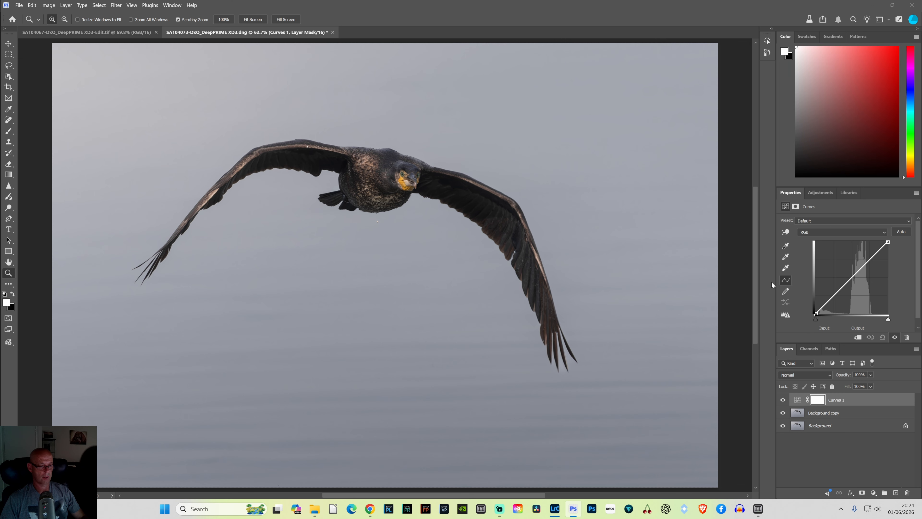
Step: Compare the four auto color correction algorithms for the Curves 1 adjustment and apply Enhance Monochromatic Contrast
{"action": "key", "text": "alt"}
{"action": "left_click", "coordinate": [901, 232], "text": "alt"}
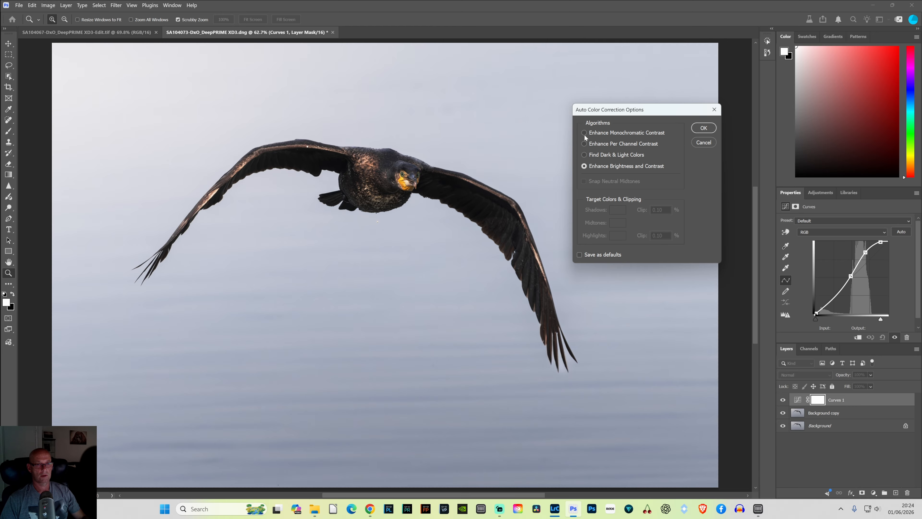
{"action": "left_click", "coordinate": [584, 133]}
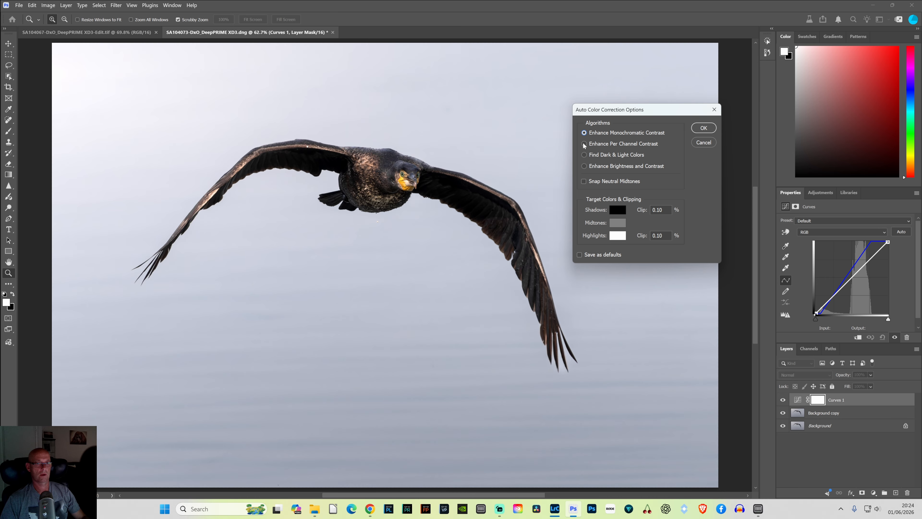
{"action": "left_click", "coordinate": [585, 144]}
{"action": "left_click", "coordinate": [583, 156]}
{"action": "left_click", "coordinate": [584, 166]}
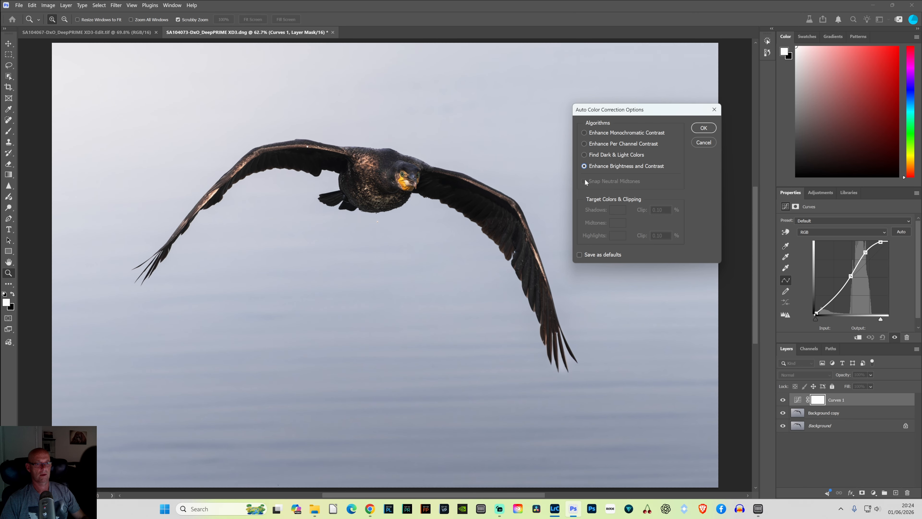
{"action": "left_click", "coordinate": [584, 132]}
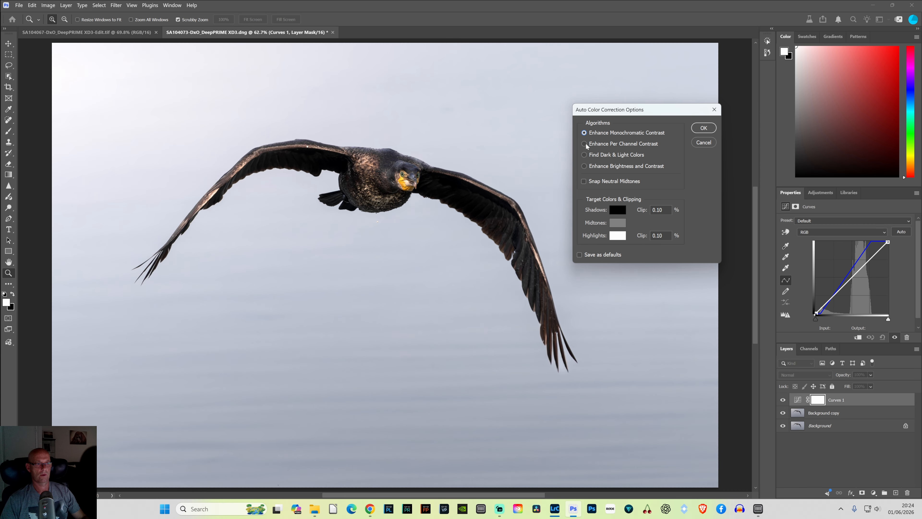
{"action": "left_click", "coordinate": [585, 144]}
{"action": "left_click", "coordinate": [585, 155]}
{"action": "left_click", "coordinate": [583, 166]}
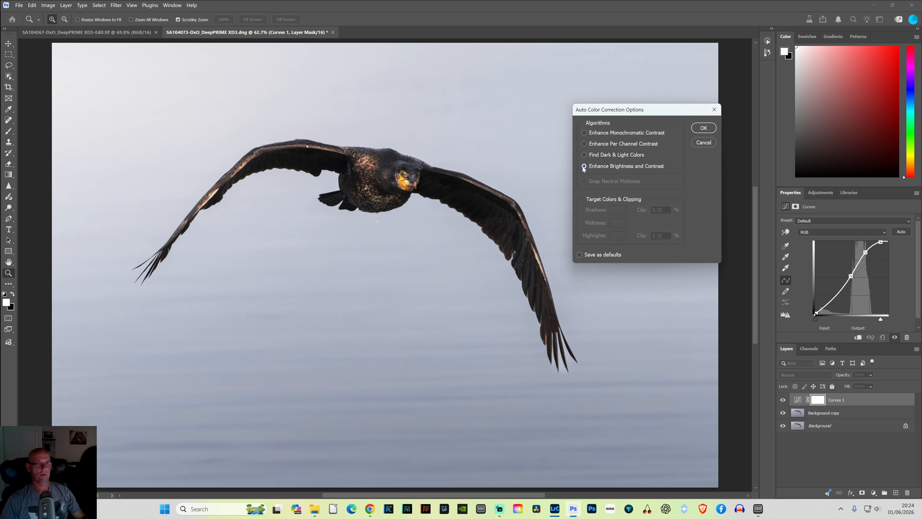
{"action": "left_click", "coordinate": [583, 132]}
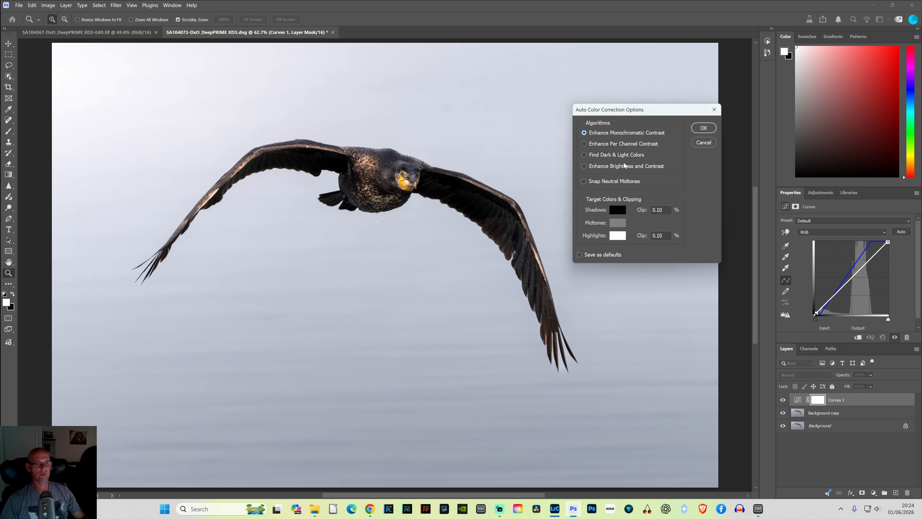
{"action": "left_click", "coordinate": [704, 128]}
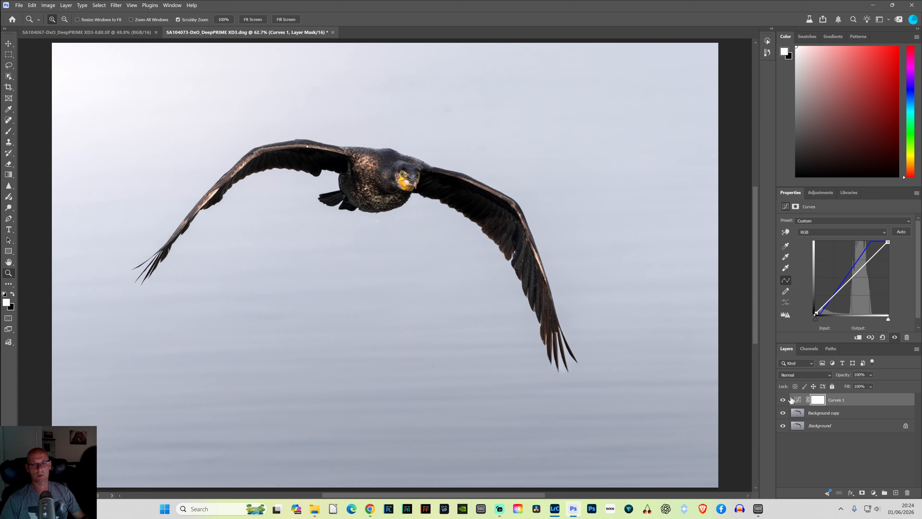
Step: Reduce the Curves 1 layer's opacity to 7%
{"action": "left_click_drag", "start_coordinate": [844, 376], "coordinate": [843, 376]}
{"action": "left_click_drag", "start_coordinate": [846, 377], "coordinate": [827, 376]}
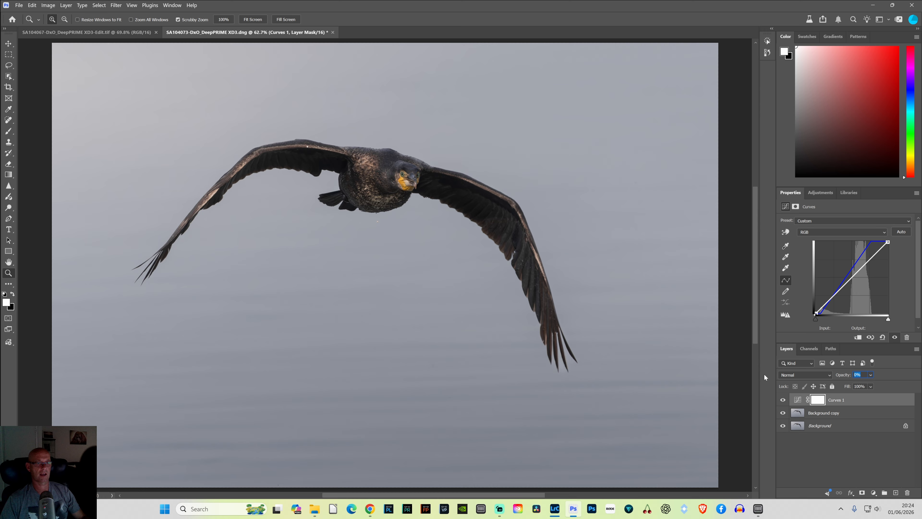
{"action": "left_click_drag", "start_coordinate": [764, 374], "coordinate": [769, 372]}
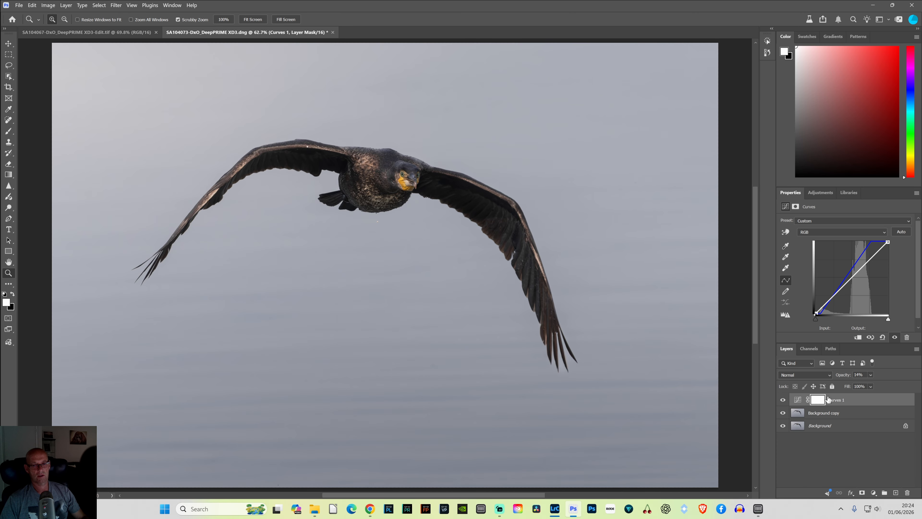
{"action": "left_click_drag", "start_coordinate": [844, 377], "coordinate": [845, 377]}
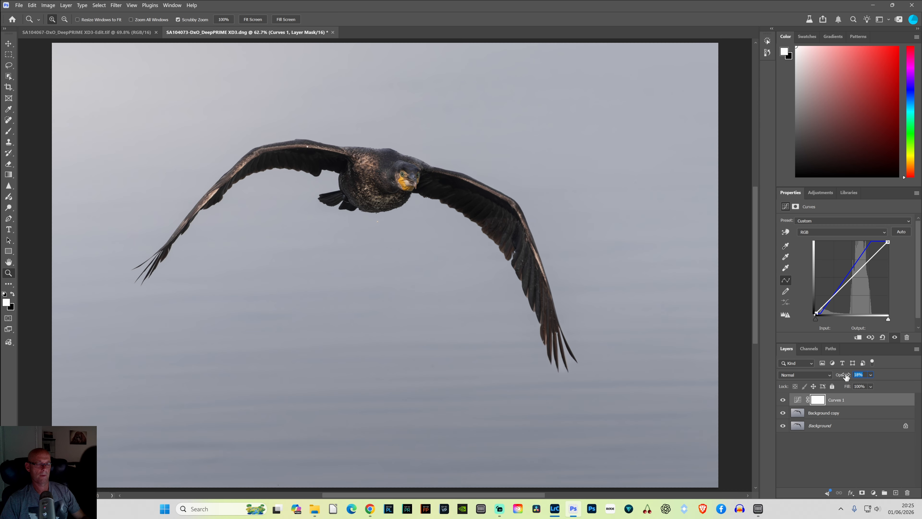
{"action": "left_click_drag", "start_coordinate": [845, 377], "coordinate": [842, 377]}
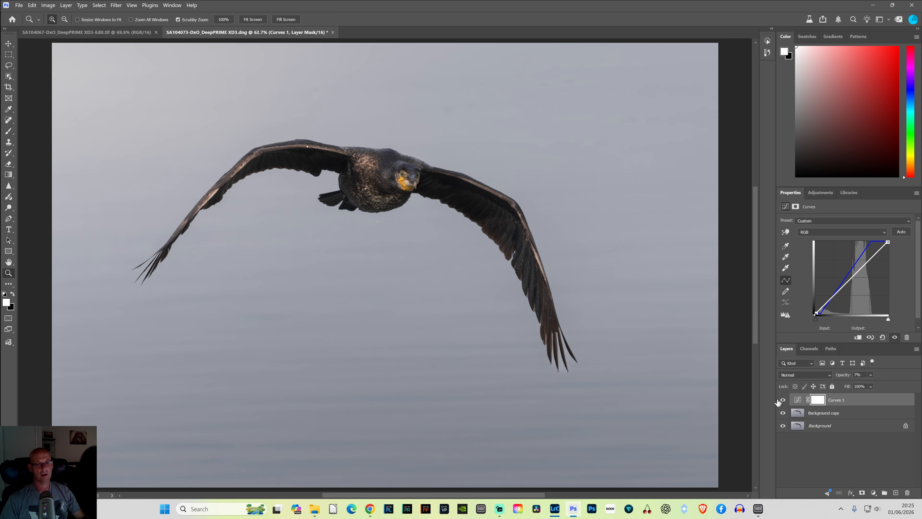
Step: Toggle the Curves 1 layer's visibility repeatedly to compare the photo with and without the contrast adjustment
{"action": "left_click", "coordinate": [782, 400]}
{"action": "left_click", "coordinate": [783, 400]}
{"action": "left_click", "coordinate": [782, 399]}
{"action": "left_click", "coordinate": [782, 400]}
{"action": "left_click", "coordinate": [783, 399]}
{"action": "left_click", "coordinate": [782, 400]}
Step: Save the edited cormorant photo and switch to Lightroom Classic
{"action": "left_click", "coordinate": [19, 5]}
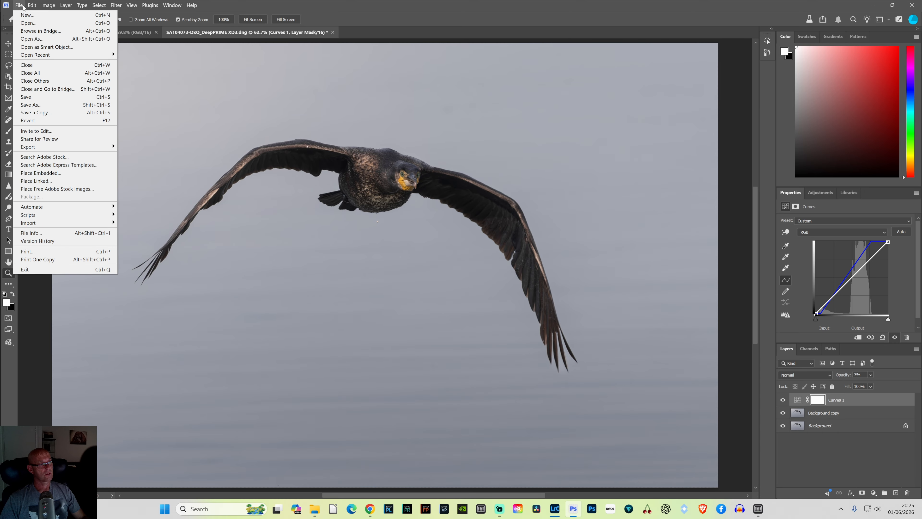
{"action": "left_click", "coordinate": [36, 97]}
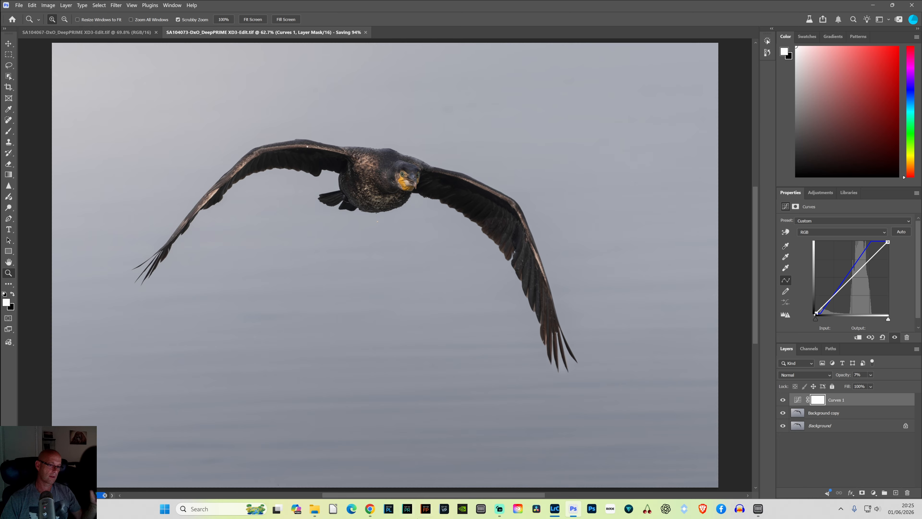
{"action": "left_click", "coordinate": [556, 510]}
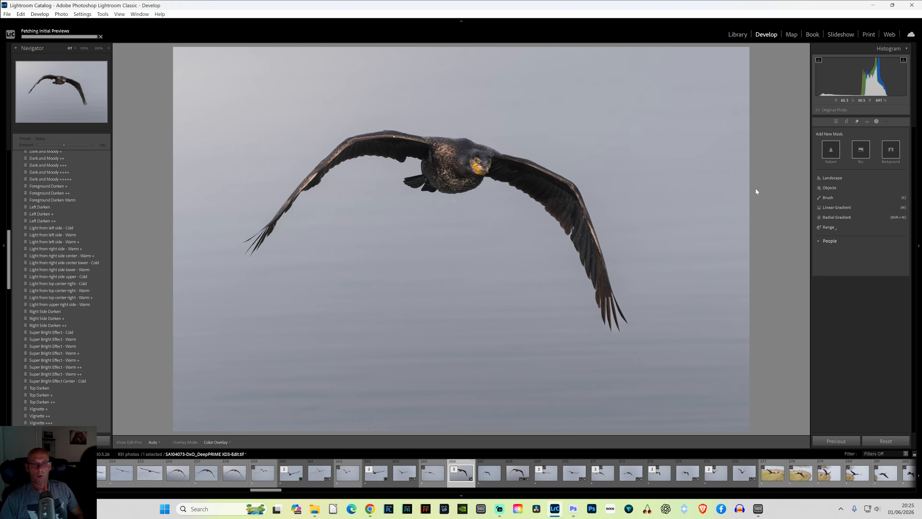
Step: Adjust the edited TIFF's Basic settings: Temp −2, Contrast −4, Shadows +15 and Texture −5
{"action": "left_click", "coordinate": [835, 122]}
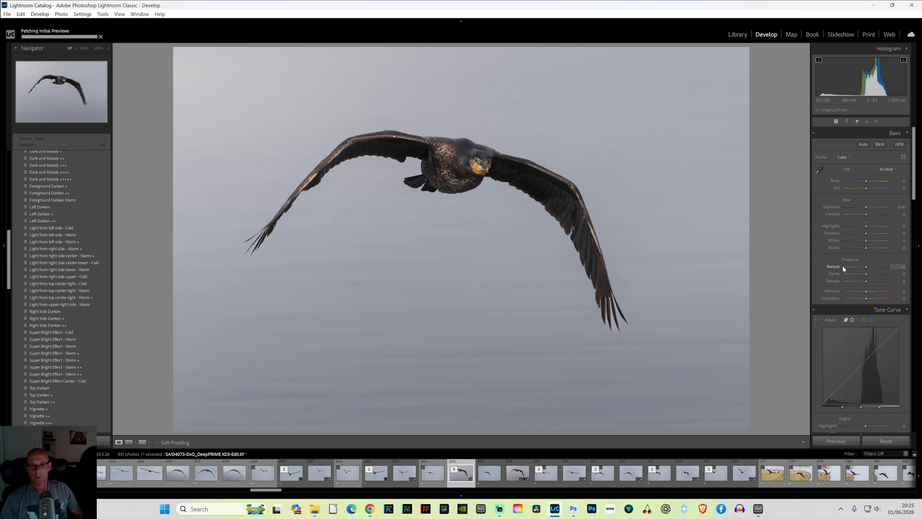
{"action": "left_click", "coordinate": [865, 182]}
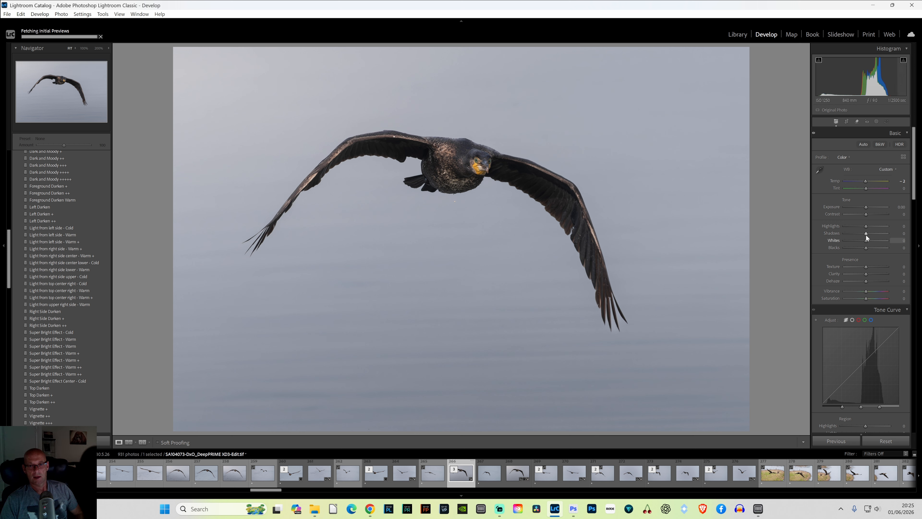
{"action": "left_click_drag", "start_coordinate": [866, 235], "coordinate": [870, 234]}
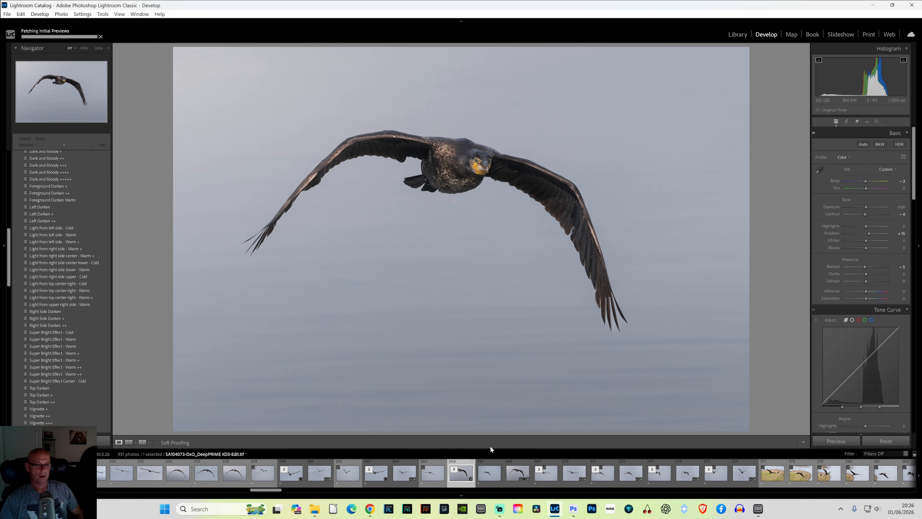
Step: Compare the unedited DNG side by side with a reference photo and return to the edited TIFF
{"action": "left_click", "coordinate": [143, 442]}
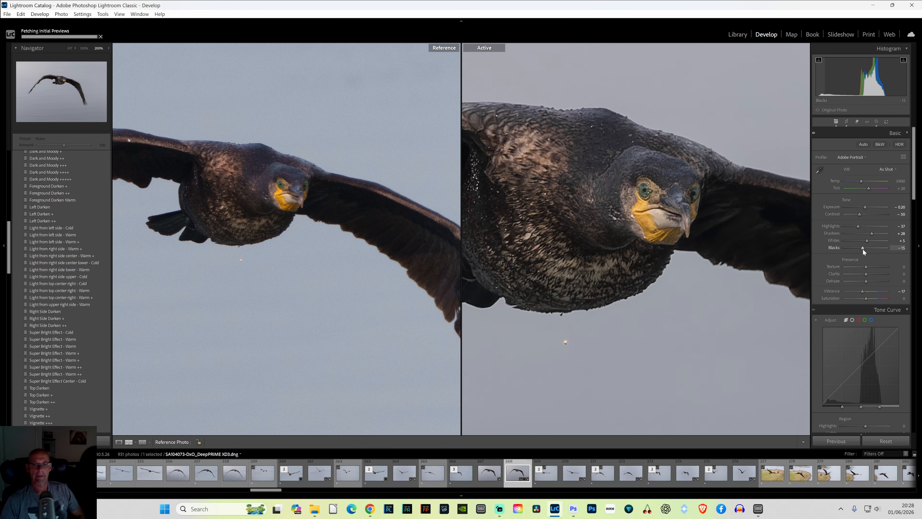
{"action": "key", "text": "Left"}
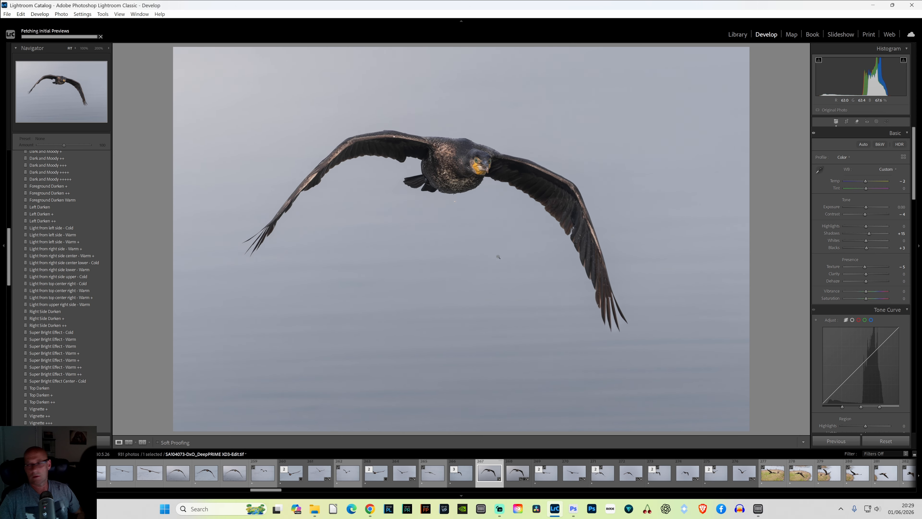